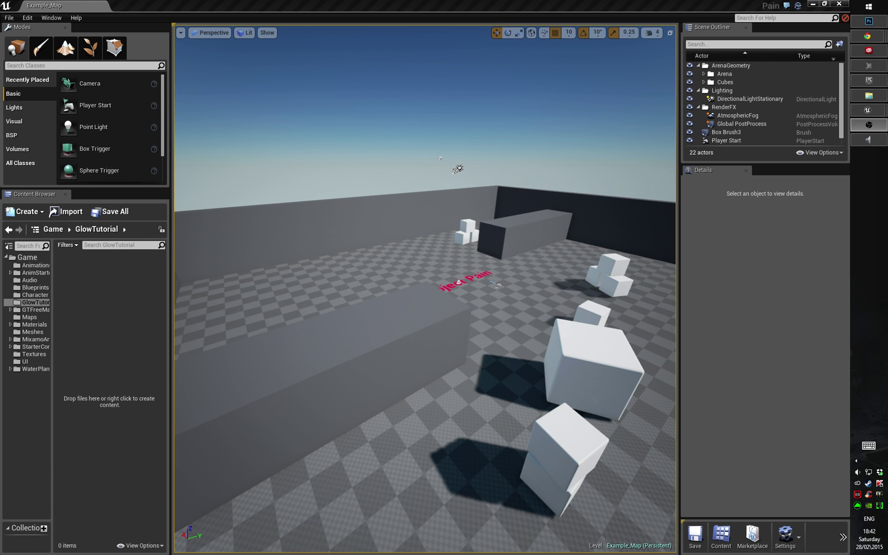
{"action": "mouse_move", "coordinate": [499, 278]}
{"action": "right_mouse_down"}
{"action": "mouse_move", "coordinate": [501, 250]}
{"action": "mouse_move", "coordinate": [499, 278]}
{"action": "right_mouse_up"}
{"action": "right_click_drag", "start_coordinate": [277, 256], "coordinate": [276, 256]}
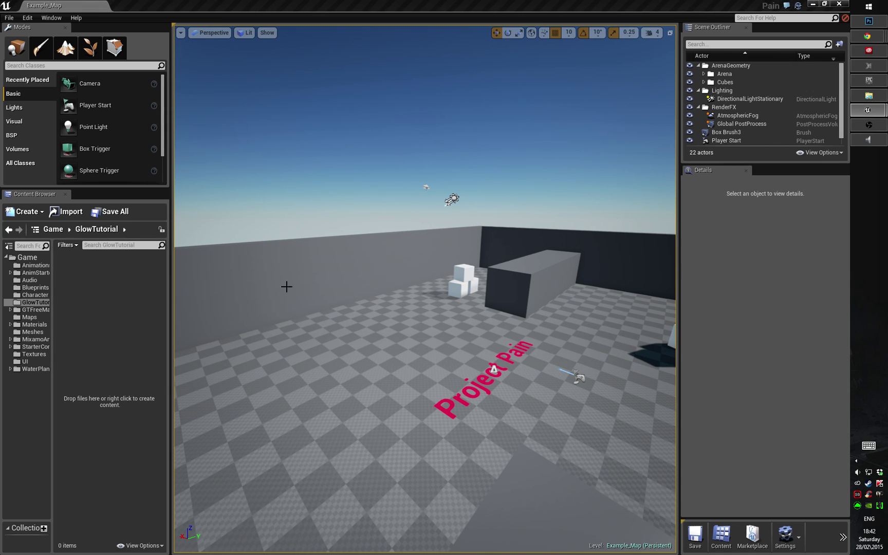
{"action": "scroll", "coordinate": [286, 286], "scroll_direction": "up", "scroll_amount": 3}
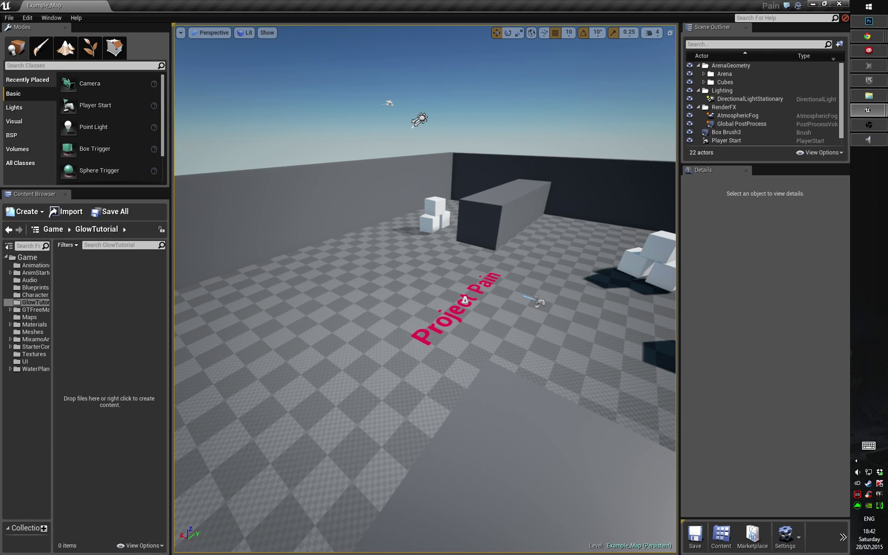
{"action": "mouse_move", "coordinate": [256, 280]}
{"action": "right_mouse_down"}
{"action": "mouse_move", "coordinate": [264, 302]}
{"action": "mouse_move", "coordinate": [275, 298]}
{"action": "mouse_move", "coordinate": [273, 288]}
{"action": "right_mouse_up"}
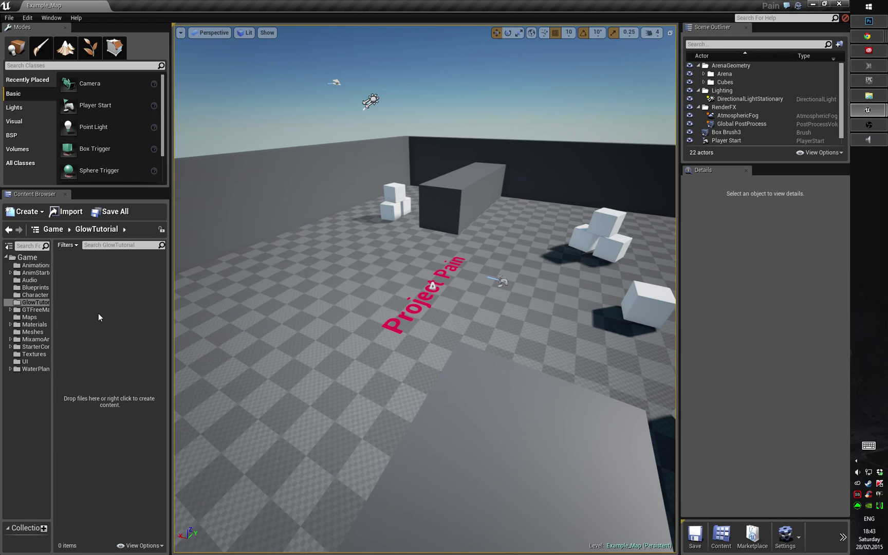
- Create a new material named GlowEnhanced in the GlowTutorial folder and open it for editing
{"action": "right_click", "coordinate": [130, 288]}
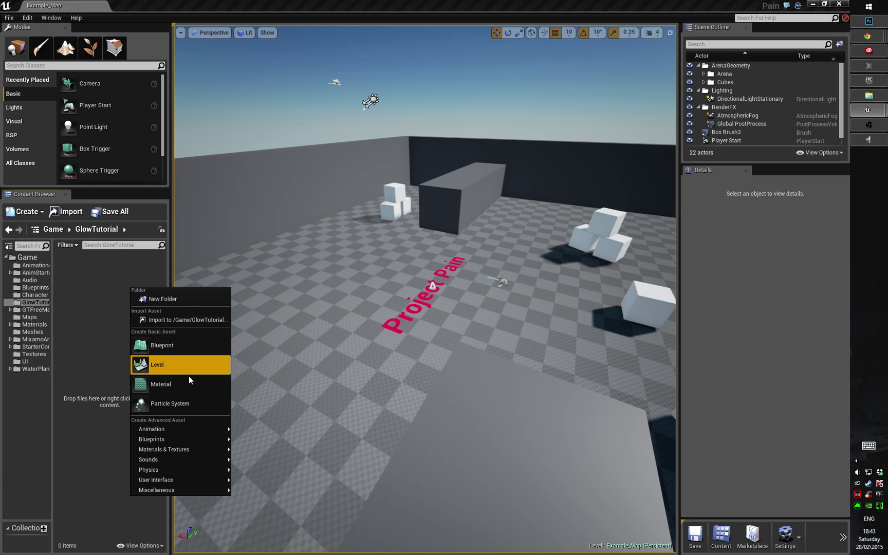
{"action": "left_click", "coordinate": [64, 316]}
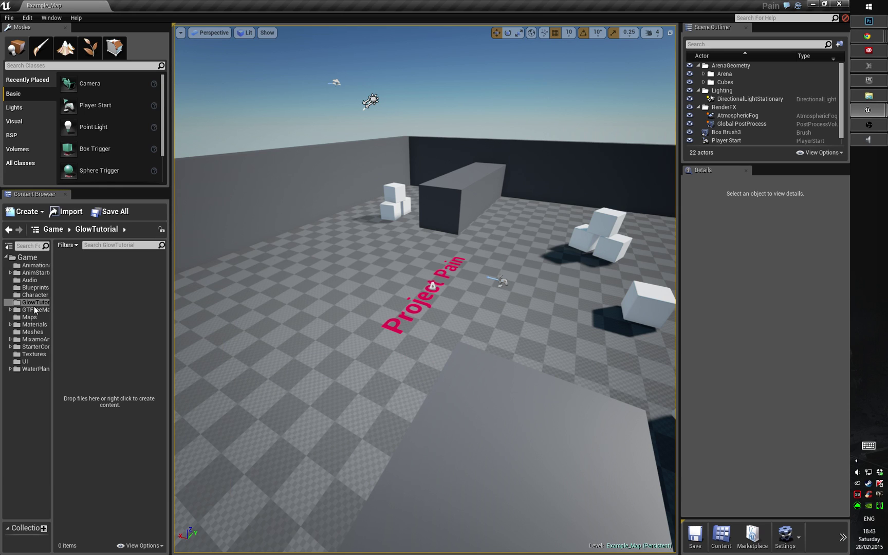
{"action": "right_click", "coordinate": [109, 303]}
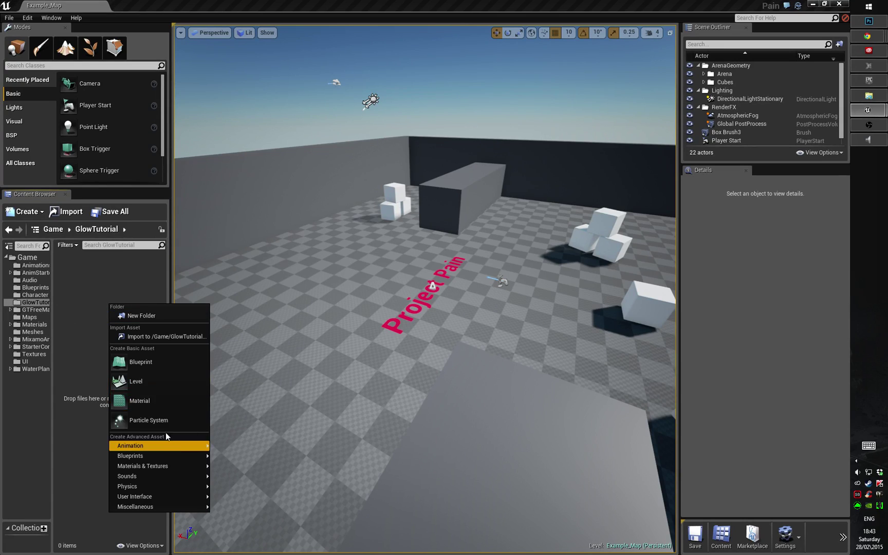
{"action": "left_click", "coordinate": [159, 403]}
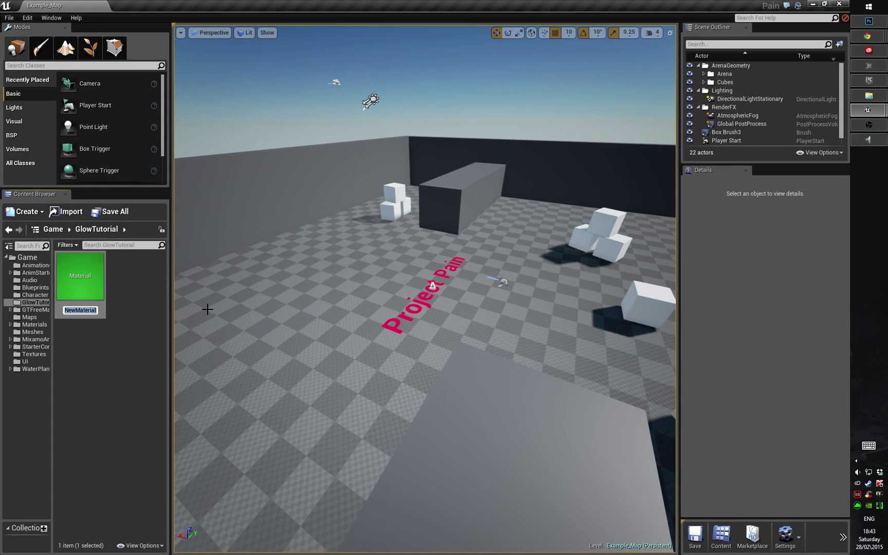
{"action": "type", "text": "GlowEnhanced"}
{"action": "key", "text": "Return"}
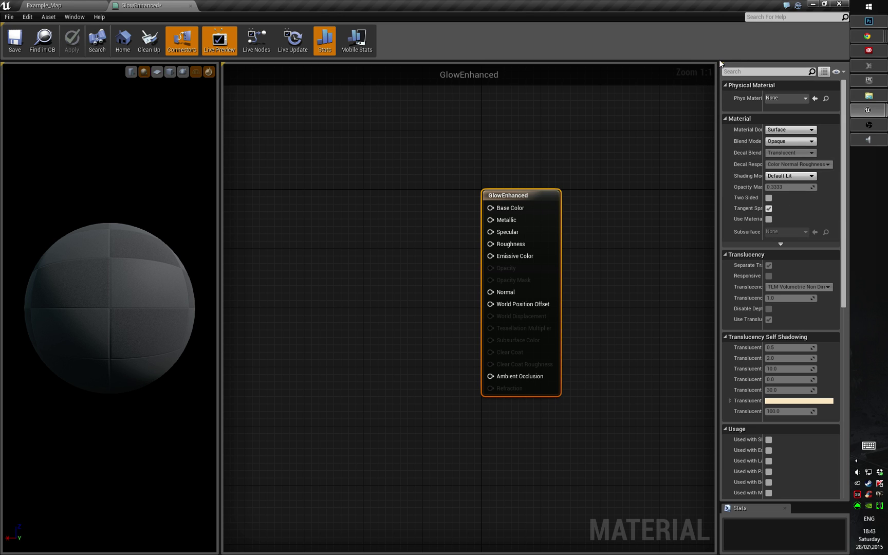
{"action": "right_click_drag", "start_coordinate": [426, 172], "coordinate": [416, 205]}
{"action": "right_click_drag", "start_coordinate": [482, 189], "coordinate": [489, 178]}
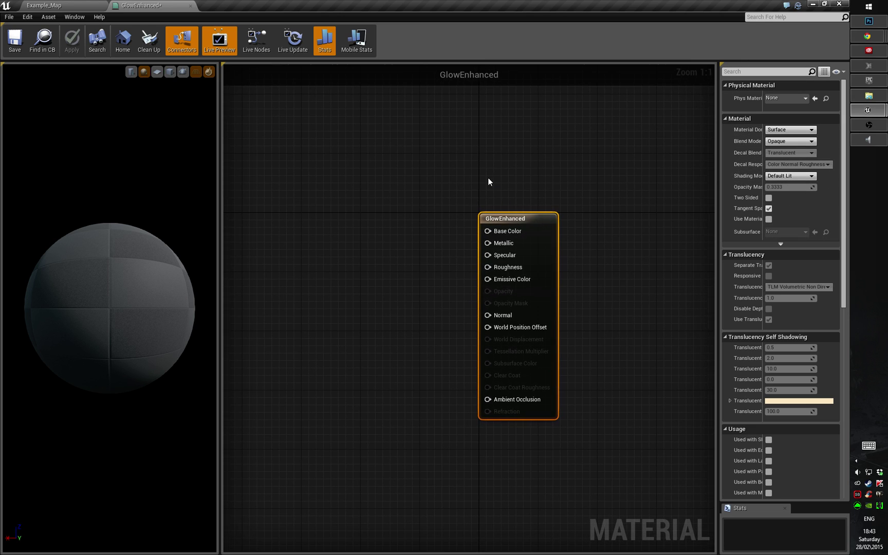
{"action": "left_click_drag", "start_coordinate": [110, 252], "coordinate": [113, 309]}
{"action": "right_click_drag", "start_coordinate": [498, 175], "coordinate": [487, 153]}
{"action": "left_click_drag", "start_coordinate": [161, 251], "coordinate": [120, 253]}
{"action": "right_click_drag", "start_coordinate": [438, 159], "coordinate": [421, 212]}
{"action": "right_click_drag", "start_coordinate": [563, 255], "coordinate": [491, 229]}
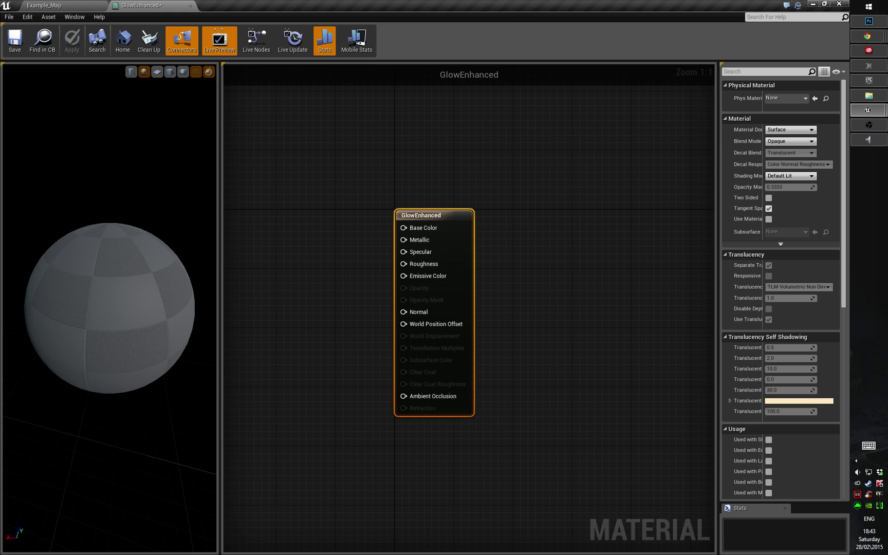
{"action": "right_click_drag", "start_coordinate": [346, 318], "coordinate": [542, 307]}
{"action": "scroll", "coordinate": [510, 289], "scroll_direction": "down", "scroll_amount": 2}
{"action": "right_click_drag", "start_coordinate": [385, 309], "coordinate": [432, 324]}
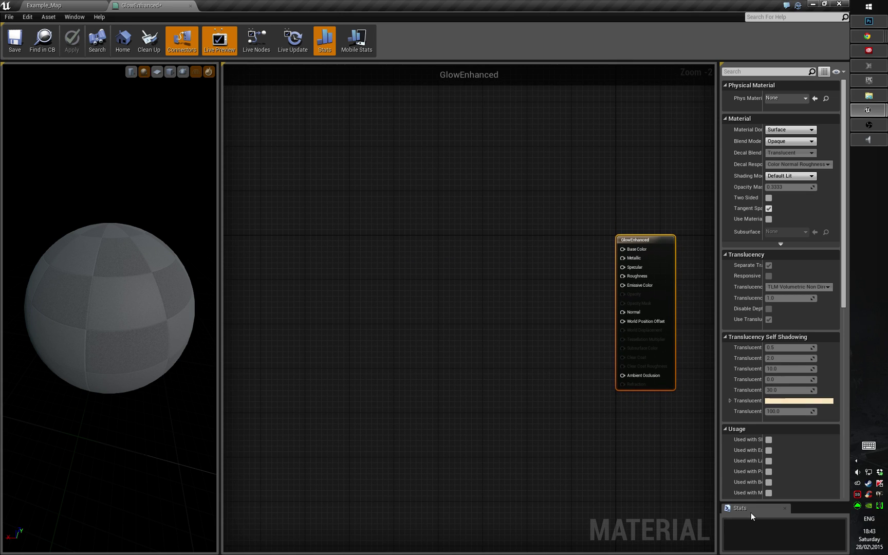
{"action": "right_click_drag", "start_coordinate": [402, 273], "coordinate": [419, 270]}
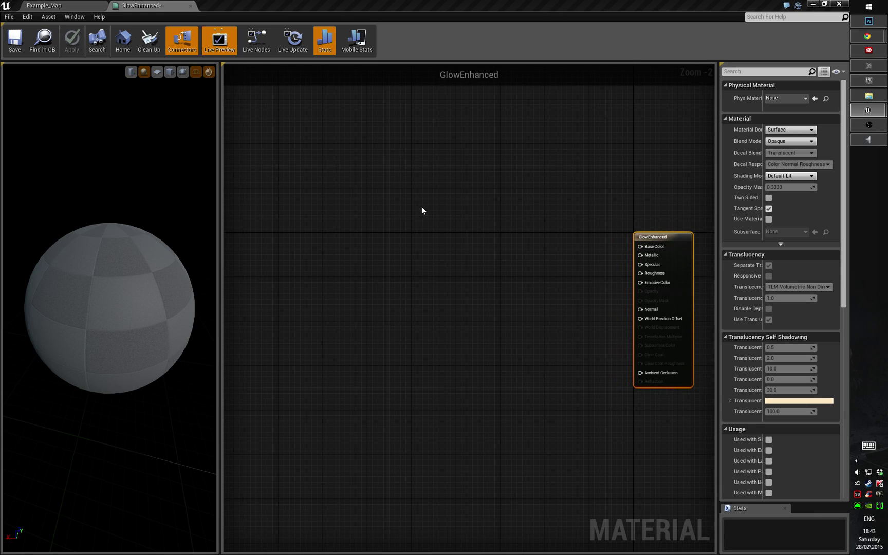
- Paste the copied credit comment into the material graph and arrange it just above the GlowEnhanced node
{"action": "right_click_drag", "start_coordinate": [422, 210], "coordinate": [524, 245]}
{"action": "key", "text": "ctrl+v"}
{"action": "right_click_drag", "start_coordinate": [609, 237], "coordinate": [460, 178]}
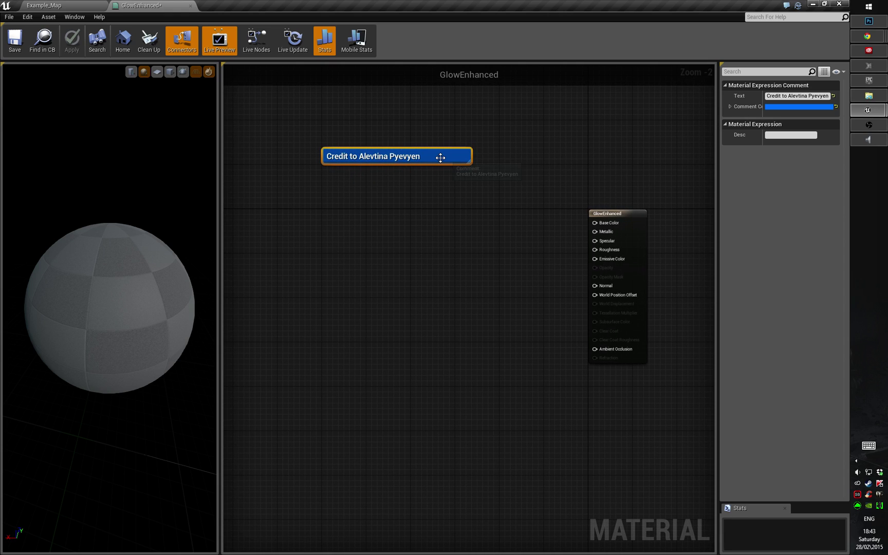
{"action": "left_click_drag", "start_coordinate": [440, 158], "coordinate": [634, 169]}
{"action": "right_click_drag", "start_coordinate": [557, 244], "coordinate": [489, 253]}
{"action": "left_click_drag", "start_coordinate": [565, 228], "coordinate": [514, 232]}
{"action": "right_click_drag", "start_coordinate": [608, 203], "coordinate": [569, 206]}
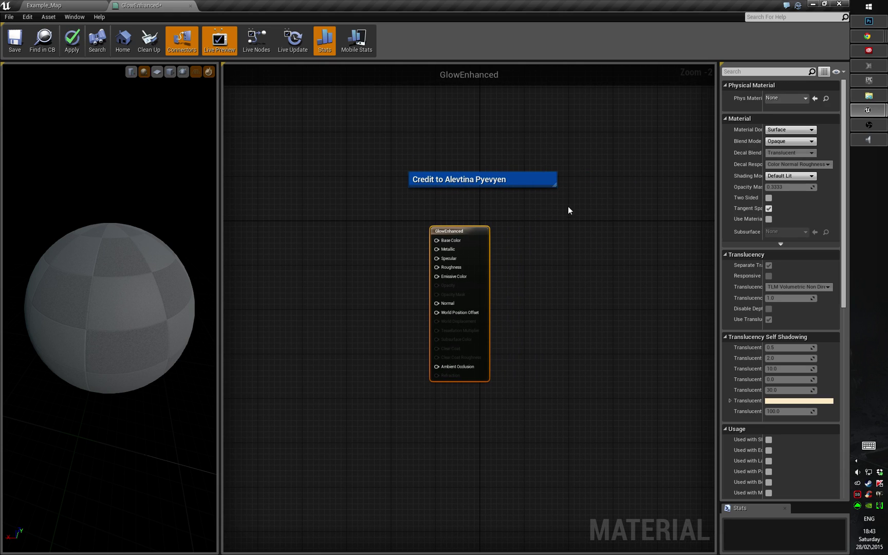
{"action": "left_click_drag", "start_coordinate": [532, 175], "coordinate": [503, 201]}
{"action": "right_click_drag", "start_coordinate": [535, 230], "coordinate": [597, 232]}
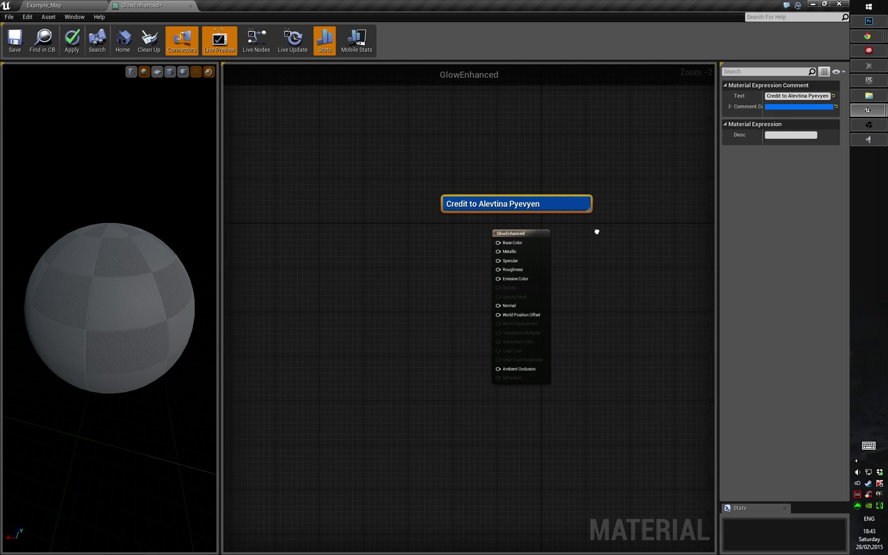
{"action": "scroll", "coordinate": [503, 203], "scroll_direction": "up", "scroll_amount": 2}
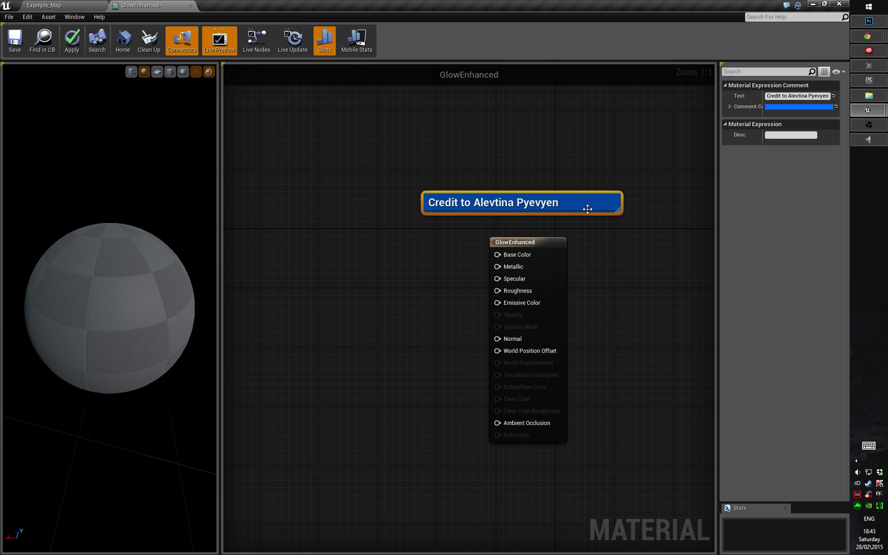
{"action": "left_click_drag", "start_coordinate": [582, 205], "coordinate": [587, 212]}
- Switch the material preview shape to a cube and zoom out until the whole cube fits
{"action": "right_click_drag", "start_coordinate": [321, 312], "coordinate": [468, 305]}
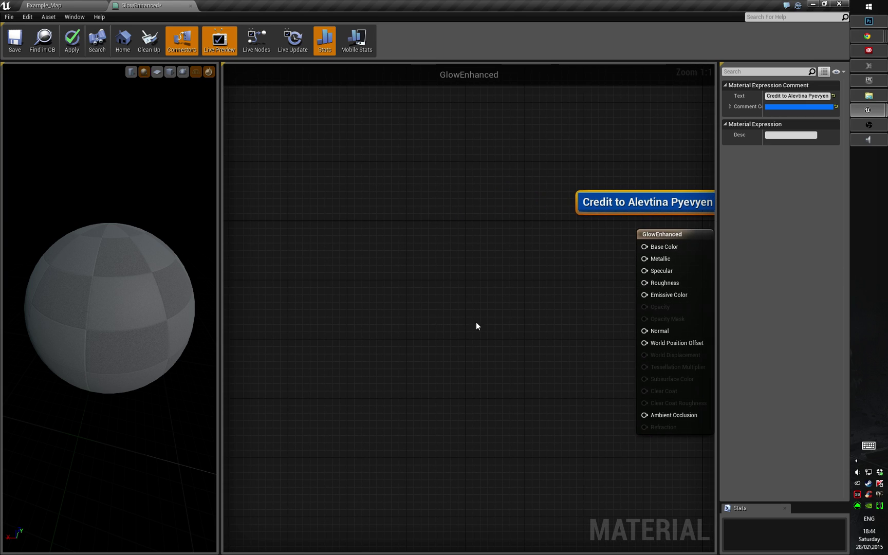
{"action": "right_click_drag", "start_coordinate": [249, 285], "coordinate": [290, 281]}
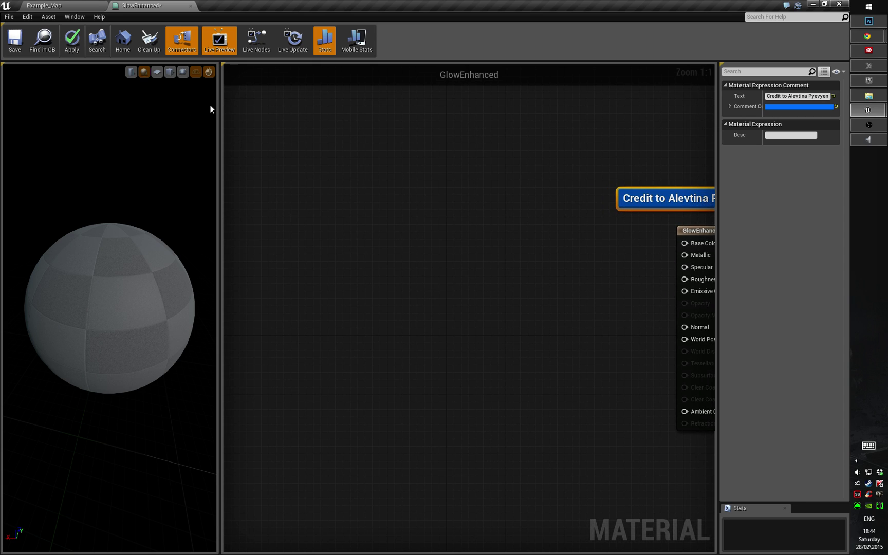
{"action": "left_click", "coordinate": [170, 72]}
{"action": "right_click_drag", "start_coordinate": [437, 241], "coordinate": [450, 230]}
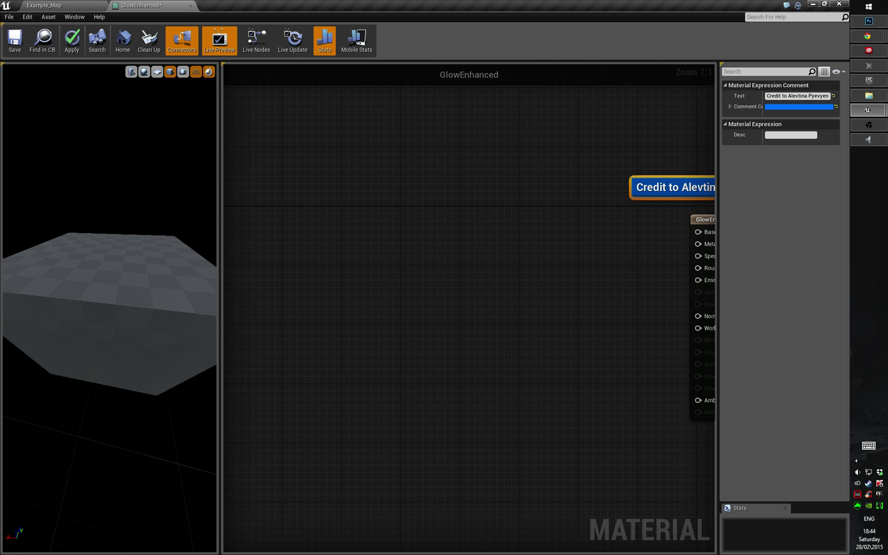
{"action": "scroll", "coordinate": [109, 308], "scroll_direction": "down", "scroll_amount": 5}
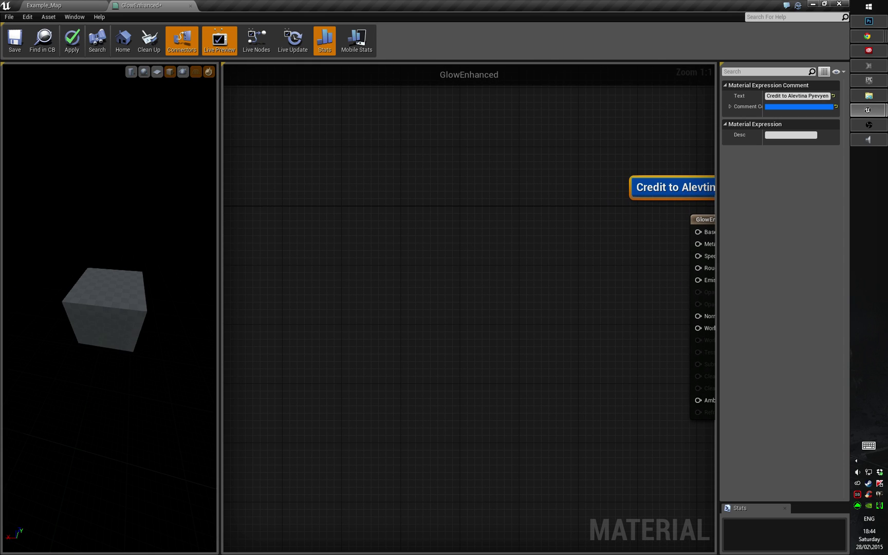
- Add a Texture Coordinate node to the graph and place it well to the left of the GlowEnhanced node
{"action": "right_click", "coordinate": [412, 283]}
{"action": "type", "text": "textyu"}
{"action": "key", "text": "BackSpace"}
{"action": "key", "text": "BackSpace"}
{"action": "type", "text": "ure coord"}
{"action": "key", "text": "Return"}
{"action": "left_click_drag", "start_coordinate": [423, 297], "coordinate": [322, 280]}
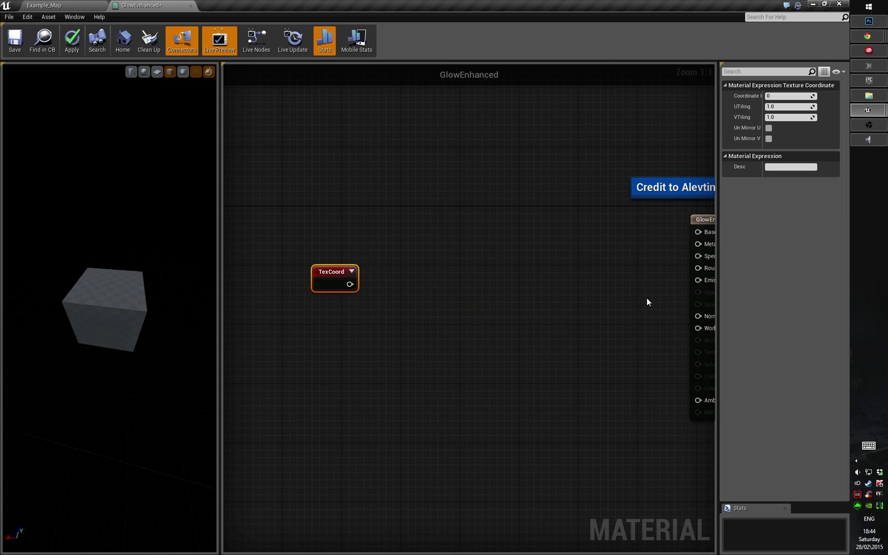
- Widen the material preview area and expand the thumbnail preview on the TexCoord node
{"action": "right_click_drag", "start_coordinate": [648, 302], "coordinate": [594, 274]}
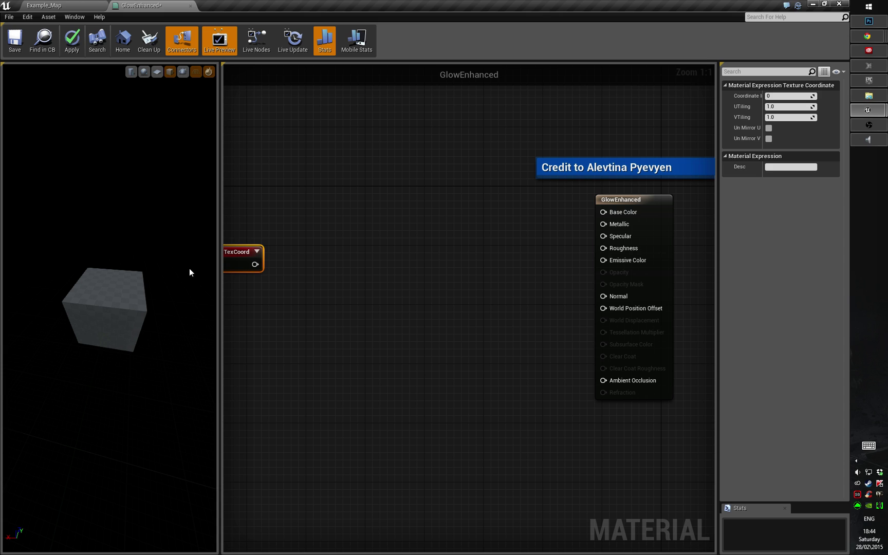
{"action": "left_click_drag", "start_coordinate": [220, 261], "coordinate": [369, 232]}
{"action": "right_click_drag", "start_coordinate": [450, 298], "coordinate": [428, 299]}
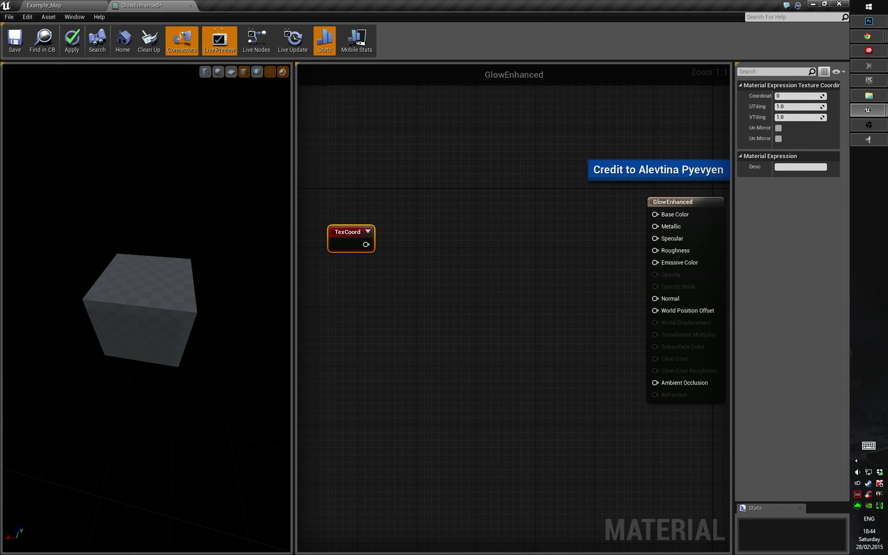
{"action": "left_click", "coordinate": [368, 232]}
{"action": "left_click_drag", "start_coordinate": [365, 233], "coordinate": [335, 249]}
{"action": "right_click_drag", "start_coordinate": [374, 289], "coordinate": [385, 327]}
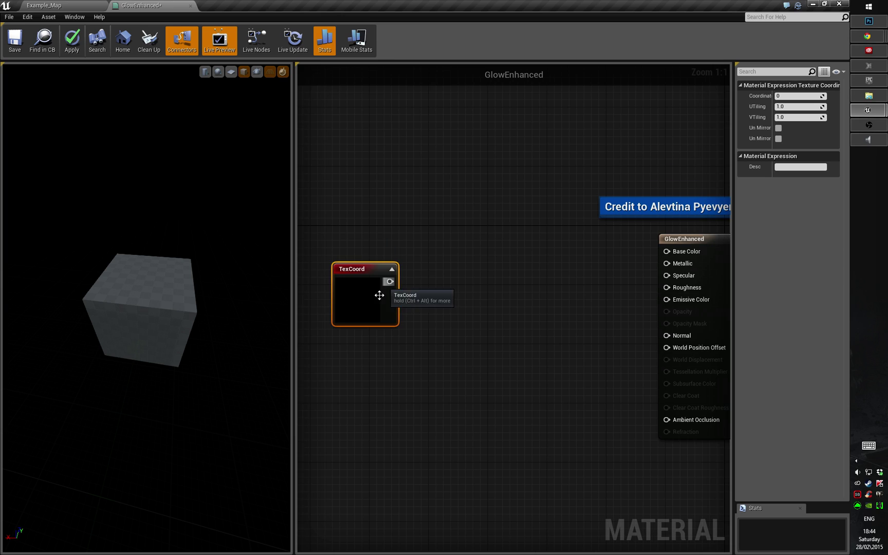
- Add a Component Mask node fed by the TexCoord output
{"action": "left_click_drag", "start_coordinate": [388, 282], "coordinate": [471, 269]}
{"action": "type", "text": "m"}
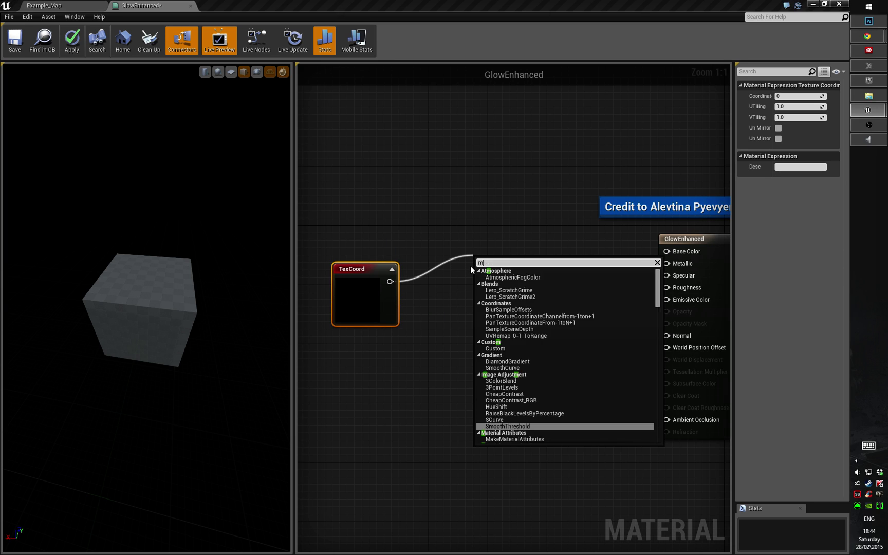
{"action": "type", "text": "ask g"}
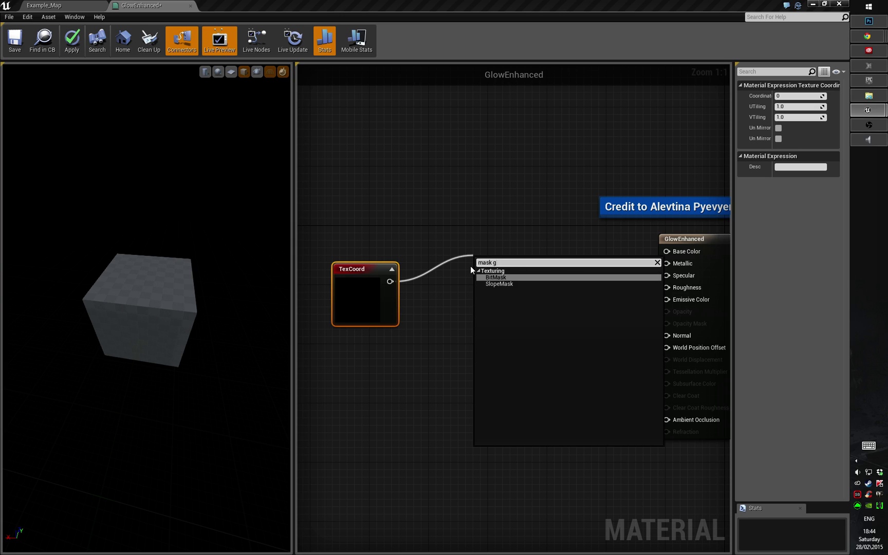
{"action": "key", "text": "BackSpace"}
{"action": "key", "text": "Return"}
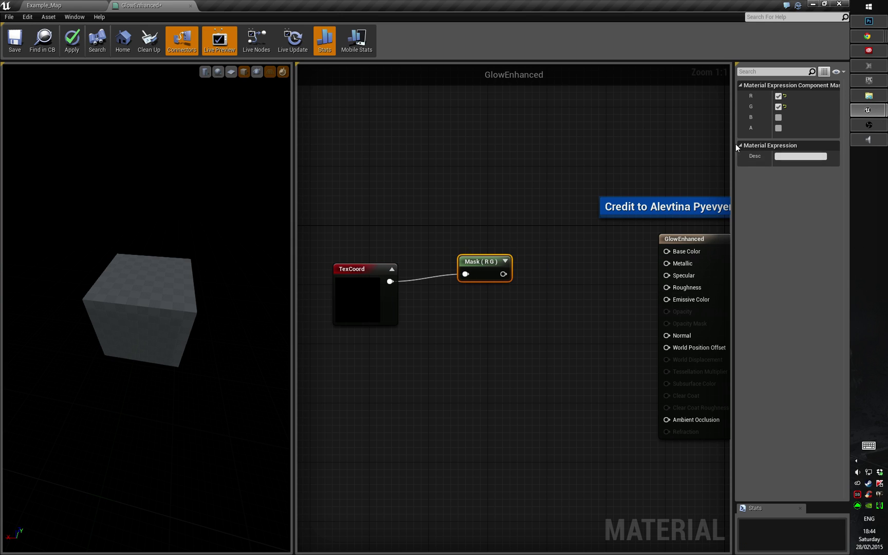
- Restrict the mask to the G channel by disabling R, and expand the node's thumbnail preview
{"action": "left_click", "coordinate": [779, 96]}
{"action": "right_click_drag", "start_coordinate": [511, 313], "coordinate": [466, 286]}
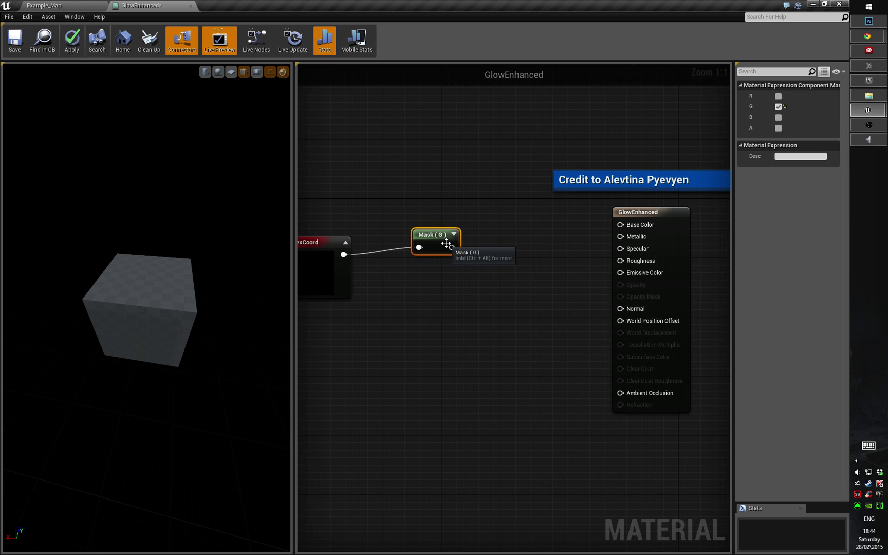
{"action": "left_click", "coordinate": [454, 235]}
{"action": "right_click_drag", "start_coordinate": [520, 336], "coordinate": [508, 356]}
{"action": "scroll", "coordinate": [578, 294], "scroll_direction": "down", "scroll_amount": 1}
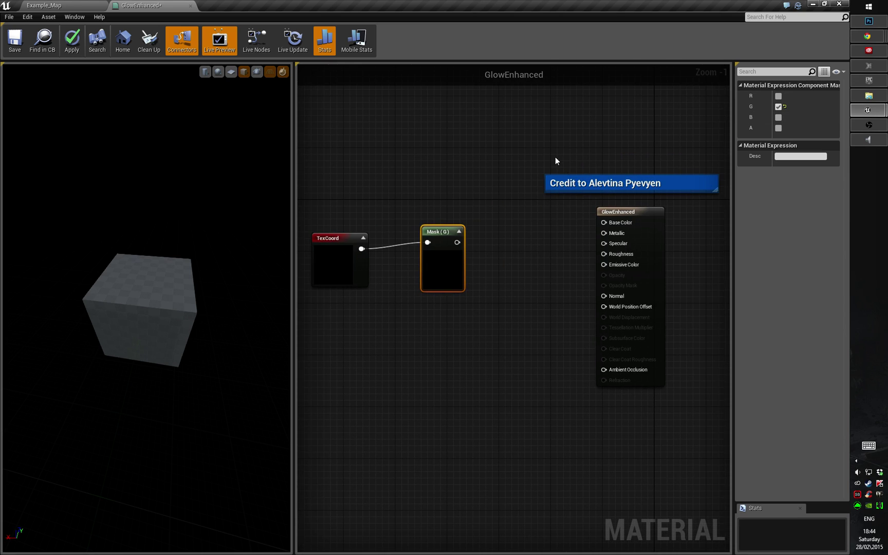
- Move the TexCoord and Mask (G) nodes together farther left of the GlowEnhanced node
{"action": "right_click_drag", "start_coordinate": [433, 270], "coordinate": [475, 242]}
{"action": "left_click_drag", "start_coordinate": [355, 167], "coordinate": [474, 296]}
{"action": "left_click_drag", "start_coordinate": [477, 209], "coordinate": [432, 203]}
{"action": "right_click_drag", "start_coordinate": [533, 252], "coordinate": [545, 259]}
{"action": "right_click_drag", "start_coordinate": [483, 329], "coordinate": [499, 324]}
- Duplicate the Mask (G) node, place the copy beneath the original, and connect the TexCoord output to it
{"action": "left_click", "coordinate": [462, 276]}
{"action": "left_click", "coordinate": [455, 224]}
{"action": "key", "text": "ctrl+w"}
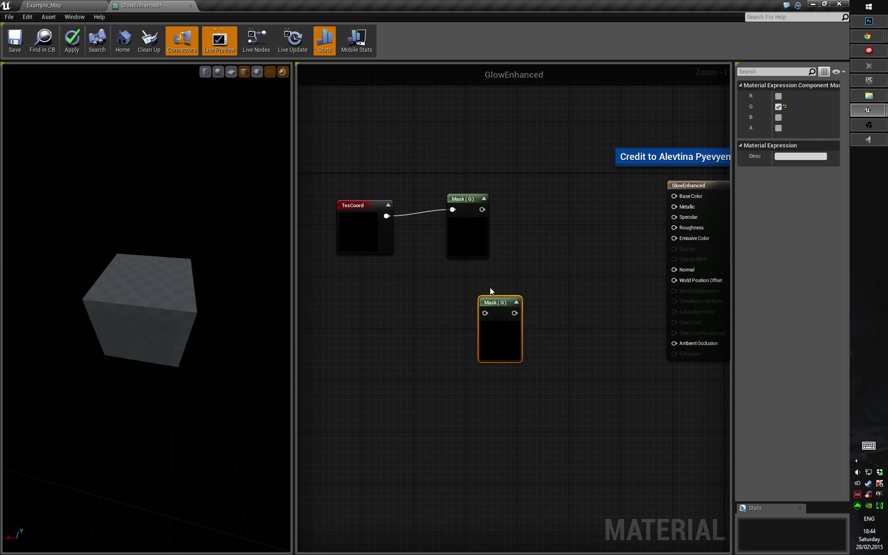
{"action": "left_click_drag", "start_coordinate": [495, 308], "coordinate": [440, 281]}
{"action": "left_click_drag", "start_coordinate": [386, 216], "coordinate": [489, 293]}
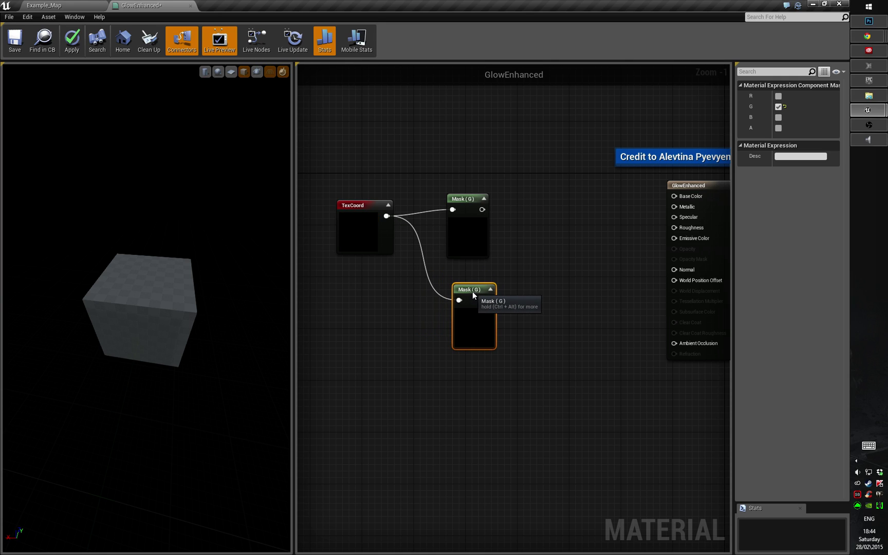
- Set the duplicated mask to the R channel only by enabling R and disabling G
{"action": "left_click", "coordinate": [778, 96]}
{"action": "left_click", "coordinate": [778, 107]}
{"action": "mouse_move", "coordinate": [612, 341]}
{"action": "right_mouse_down"}
{"action": "mouse_move", "coordinate": [583, 337]}
{"action": "mouse_move", "coordinate": [601, 334]}
{"action": "right_mouse_up"}
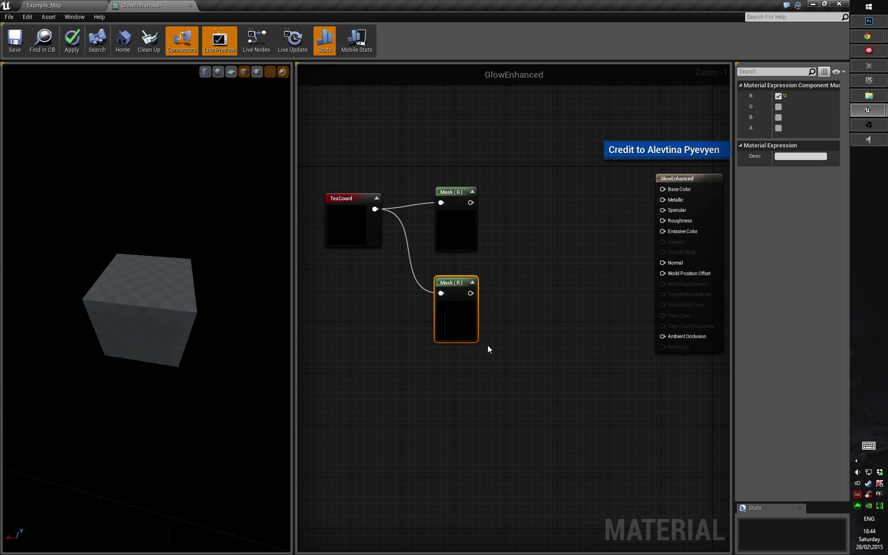
- Move the TexCoord node and both mask nodes as a group slightly farther from the GlowEnhanced node
{"action": "right_click_drag", "start_coordinate": [502, 323], "coordinate": [510, 333]}
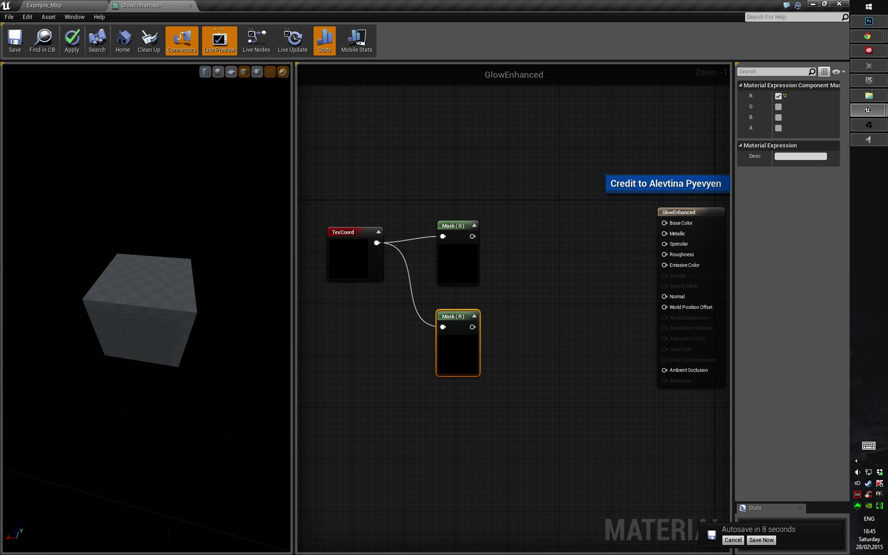
{"action": "right_click_drag", "start_coordinate": [543, 272], "coordinate": [573, 248]}
{"action": "left_click_drag", "start_coordinate": [380, 178], "coordinate": [495, 310]}
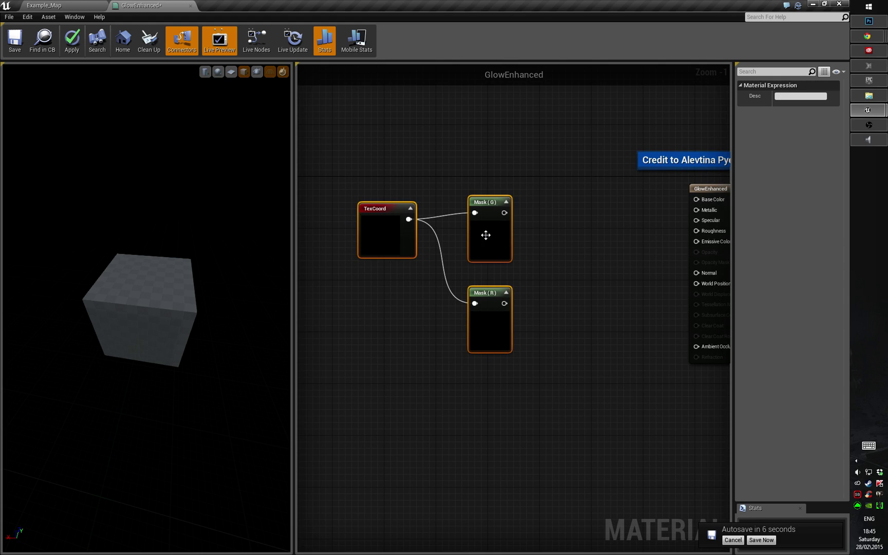
{"action": "left_click_drag", "start_coordinate": [495, 233], "coordinate": [462, 227]}
{"action": "left_click", "coordinate": [598, 305]}
{"action": "right_click_drag", "start_coordinate": [621, 318], "coordinate": [557, 323]}
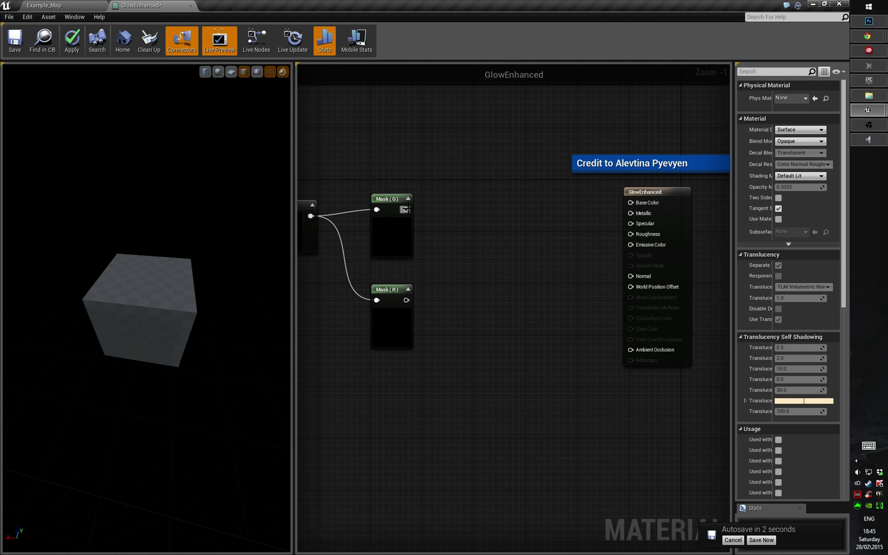
- Add a Multiply node fed by the Mask (G) output, place it beside the mask, and set its Const B to 0.5
{"action": "left_click_drag", "start_coordinate": [406, 210], "coordinate": [472, 216]}
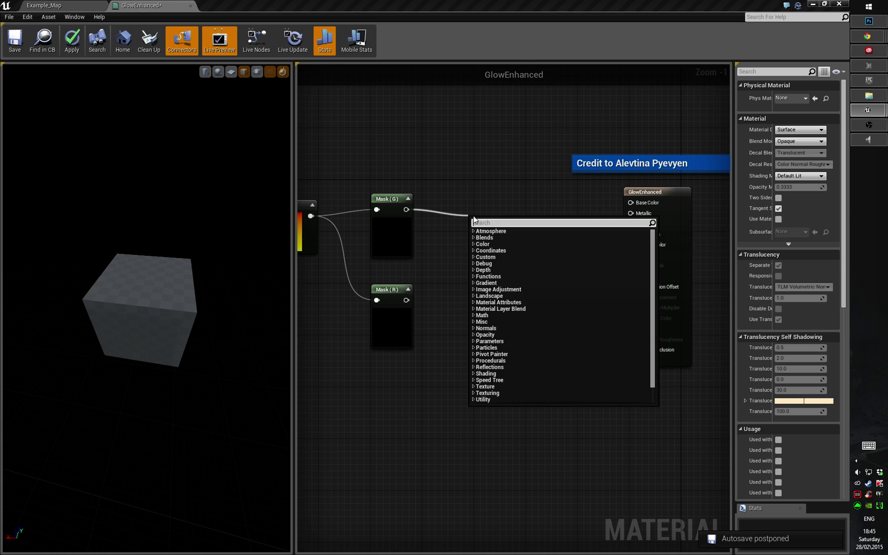
{"action": "type", "text": "multiply"}
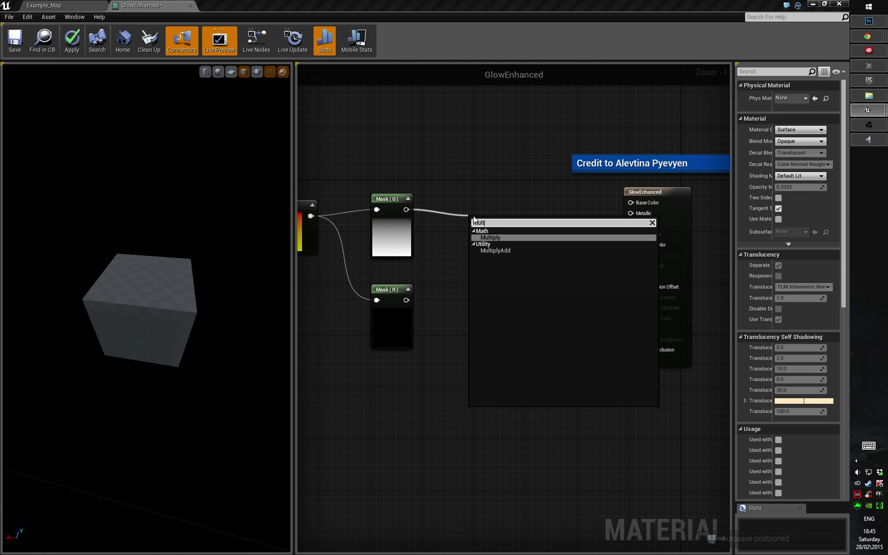
{"action": "key", "text": "Return"}
{"action": "key", "text": "ctrl+s"}
{"action": "left_click_drag", "start_coordinate": [497, 223], "coordinate": [477, 202]}
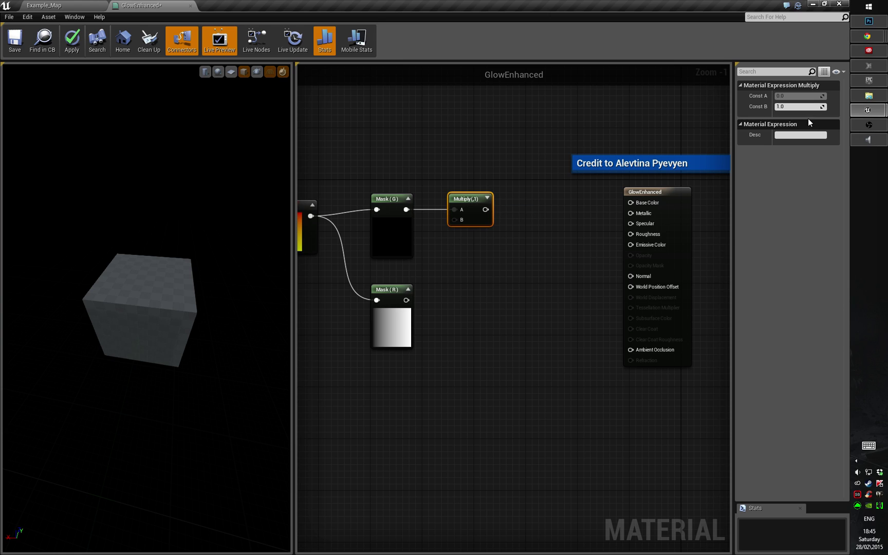
{"action": "key", "text": "Return"}
- Duplicate the Multiply node, place the copy beneath the original, and connect the Mask (R) output to its A input
{"action": "left_click", "coordinate": [492, 220]}
{"action": "left_click", "coordinate": [468, 216], "text": "ctrl"}
{"action": "left_click", "coordinate": [467, 210]}
{"action": "key", "text": "ctrl+c"}
{"action": "key", "text": "ctrl+v"}
{"action": "left_click_drag", "start_coordinate": [526, 265], "coordinate": [480, 289]}
{"action": "left_click_drag", "start_coordinate": [406, 300], "coordinate": [464, 299]}
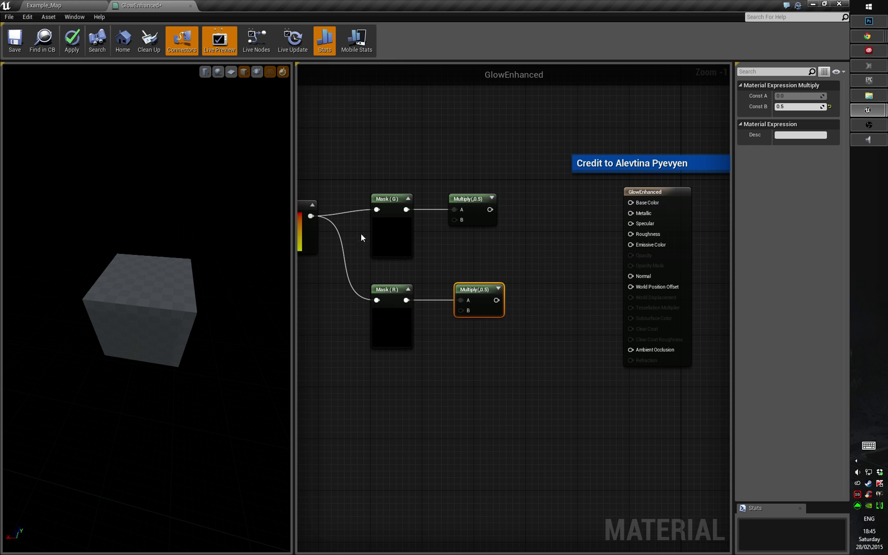
- Expand both Multiply previews and move the TexCoord, mask and Multiply nodes together farther left of the GlowEnhanced node
{"action": "right_click_drag", "start_coordinate": [444, 264], "coordinate": [488, 268]}
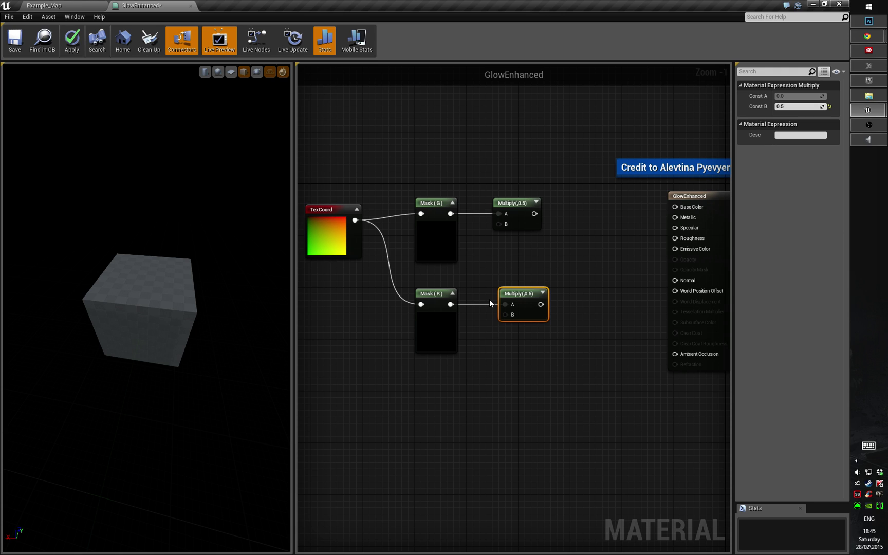
{"action": "scroll", "coordinate": [490, 300], "scroll_direction": "up", "scroll_amount": 1}
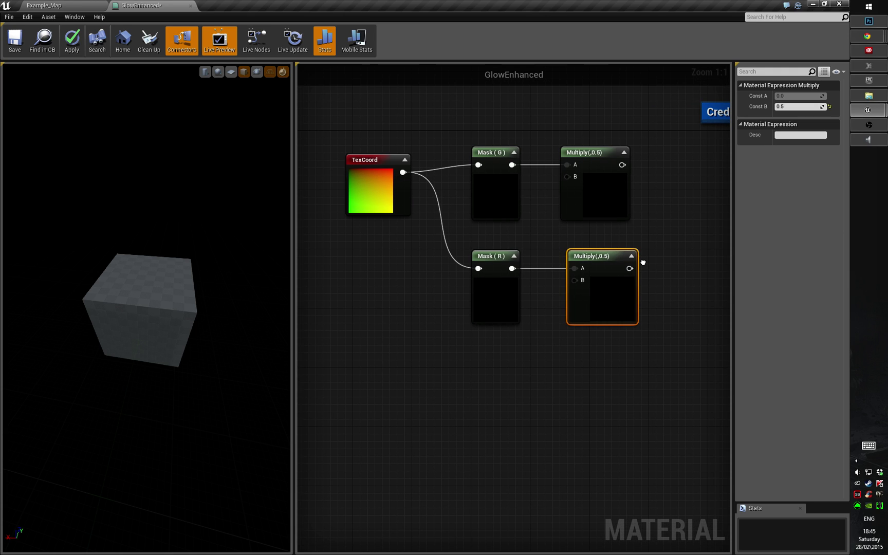
{"action": "right_click_drag", "start_coordinate": [643, 263], "coordinate": [653, 268]}
{"action": "left_click_drag", "start_coordinate": [650, 338], "coordinate": [383, 180]}
{"action": "left_click_drag", "start_coordinate": [598, 158], "coordinate": [524, 151]}
{"action": "right_click_drag", "start_coordinate": [566, 200], "coordinate": [627, 256]}
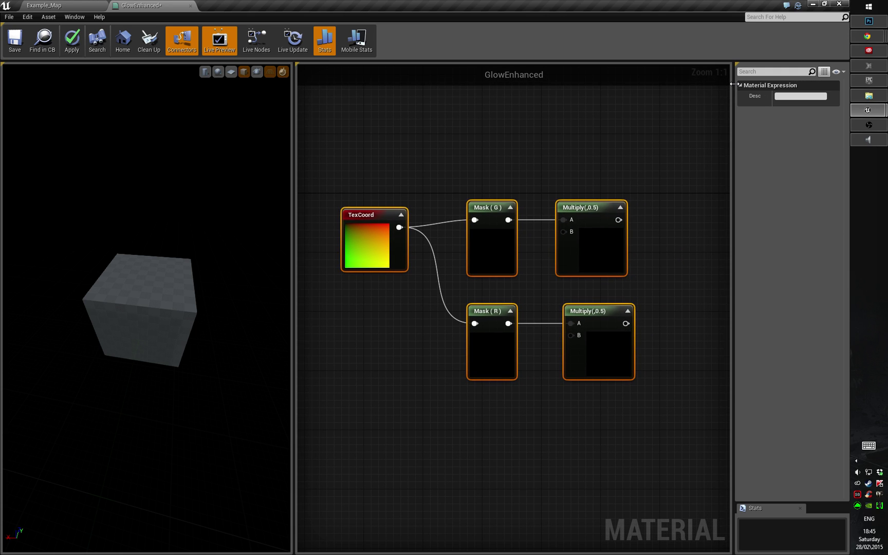
- Dock the Details panel beneath the material preview, close the Stats panel, and enlarge the preview area
{"action": "left_click", "coordinate": [737, 64]}
{"action": "left_click_drag", "start_coordinate": [751, 66], "coordinate": [149, 512]}
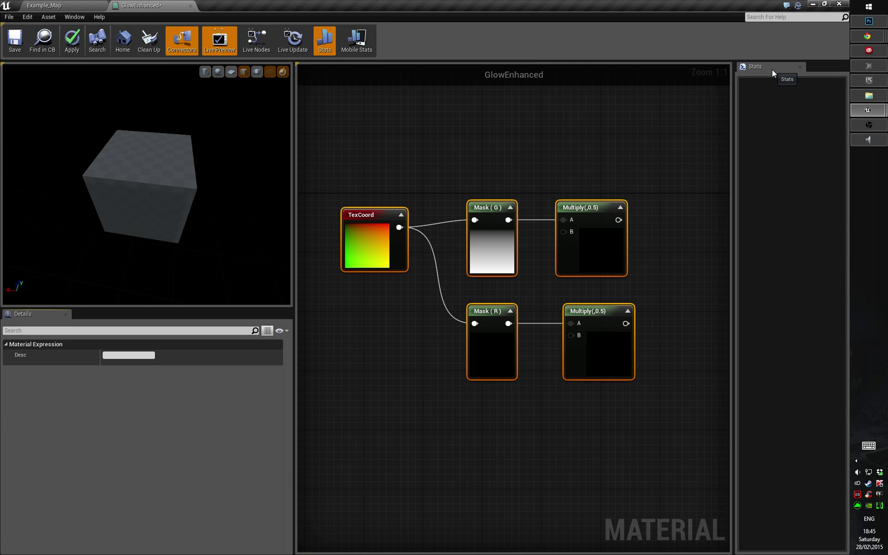
{"action": "left_click", "coordinate": [800, 67]}
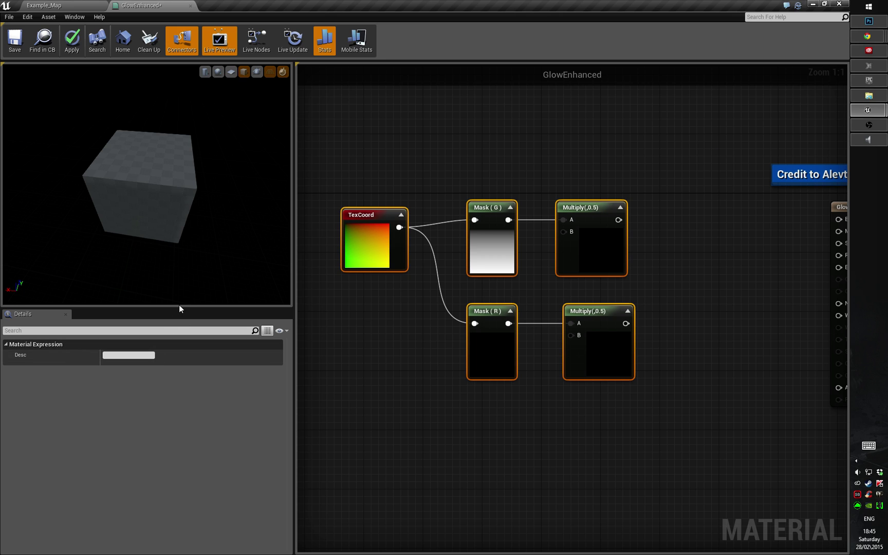
{"action": "left_click_drag", "start_coordinate": [179, 307], "coordinate": [180, 411]}
- Shift the whole group of TexCoord, mask and Multiply nodes leftward to widen the gap before the GlowEnhanced node
{"action": "right_click_drag", "start_coordinate": [479, 425], "coordinate": [388, 401]}
{"action": "scroll", "coordinate": [460, 371], "scroll_direction": "down", "scroll_amount": 2}
{"action": "scroll", "coordinate": [460, 370], "scroll_direction": "up", "scroll_amount": 2}
{"action": "right_click_drag", "start_coordinate": [474, 363], "coordinate": [696, 362]}
{"action": "left_click", "coordinate": [558, 311]}
{"action": "left_click_drag", "start_coordinate": [428, 162], "coordinate": [686, 305]}
{"action": "right_click_drag", "start_coordinate": [662, 352], "coordinate": [684, 351]}
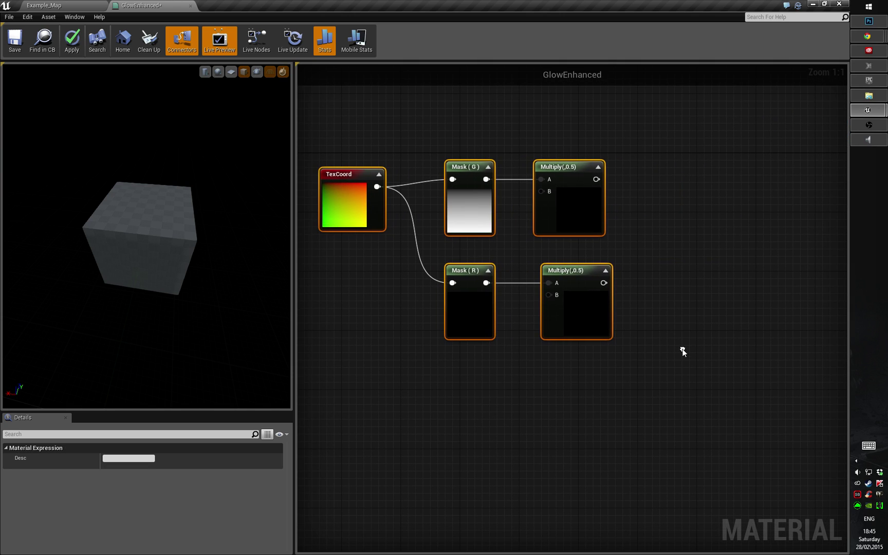
{"action": "left_click_drag", "start_coordinate": [571, 205], "coordinate": [583, 208]}
{"action": "right_click_drag", "start_coordinate": [674, 331], "coordinate": [535, 327]}
{"action": "left_click", "coordinate": [537, 327]}
- Add a Sine node after the upper Multiply, connect that Multiply's output to it, and expand its preview
{"action": "right_click_drag", "start_coordinate": [708, 330], "coordinate": [631, 211]}
{"action": "right_click", "coordinate": [520, 246]}
{"action": "type", "text": "sine"}
{"action": "key", "text": "Return"}
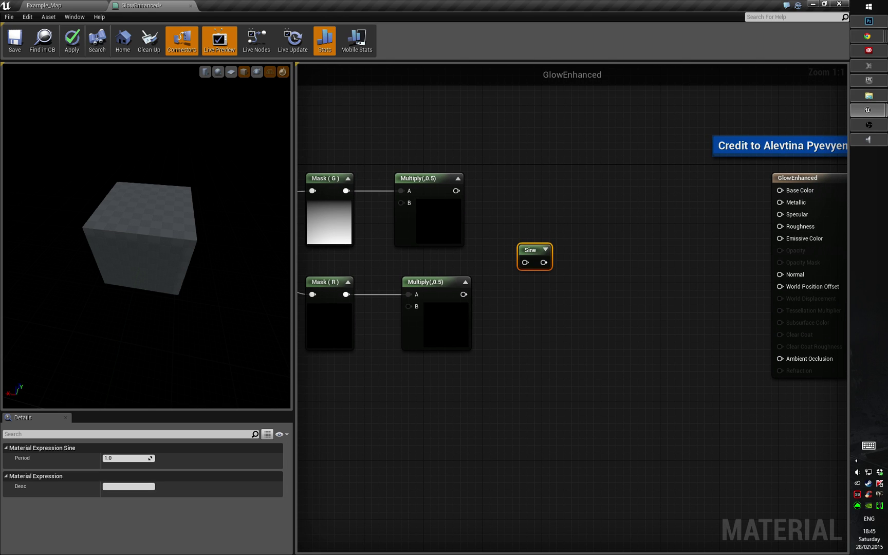
{"action": "left_click_drag", "start_coordinate": [526, 249], "coordinate": [456, 191]}
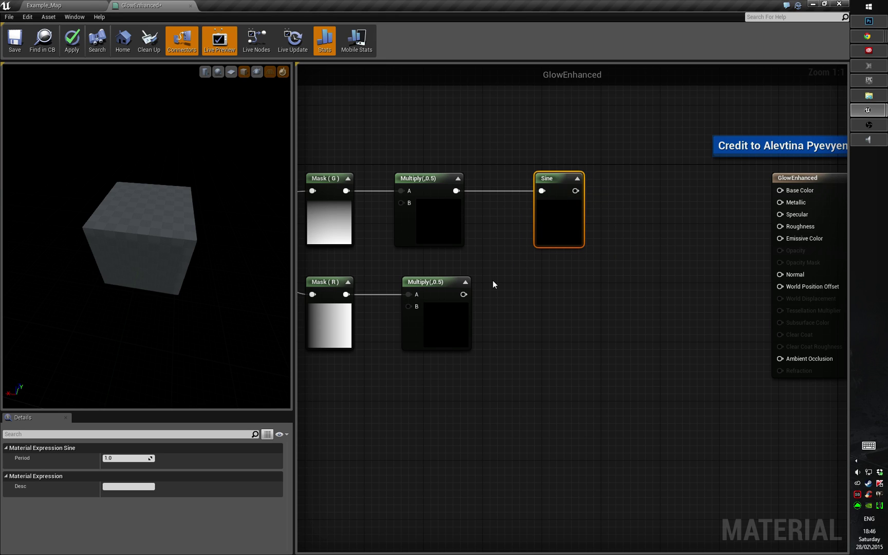
- Duplicate the Sine node, connect the lower Multiply output to the copy, and align it beneath the first Sine
{"action": "key", "text": "ctrl+v"}
{"action": "left_click_drag", "start_coordinate": [623, 292], "coordinate": [464, 294]}
{"action": "right_click_drag", "start_coordinate": [548, 274], "coordinate": [550, 249]}
{"action": "mouse_move", "coordinate": [566, 273]}
{"action": "left_mouse_down"}
{"action": "mouse_move", "coordinate": [573, 258]}
{"action": "mouse_move", "coordinate": [566, 266]}
{"action": "left_mouse_up"}
{"action": "right_click_drag", "start_coordinate": [729, 288], "coordinate": [666, 297]}
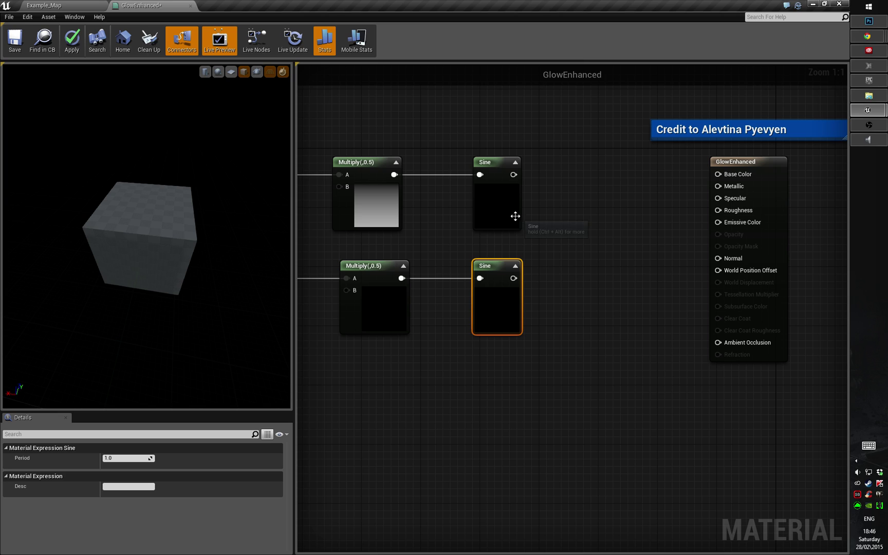
- Select the GlowEnhanced node with its credit comment and move both farther right of the Sine nodes
{"action": "right_click_drag", "start_coordinate": [533, 305], "coordinate": [572, 302]}
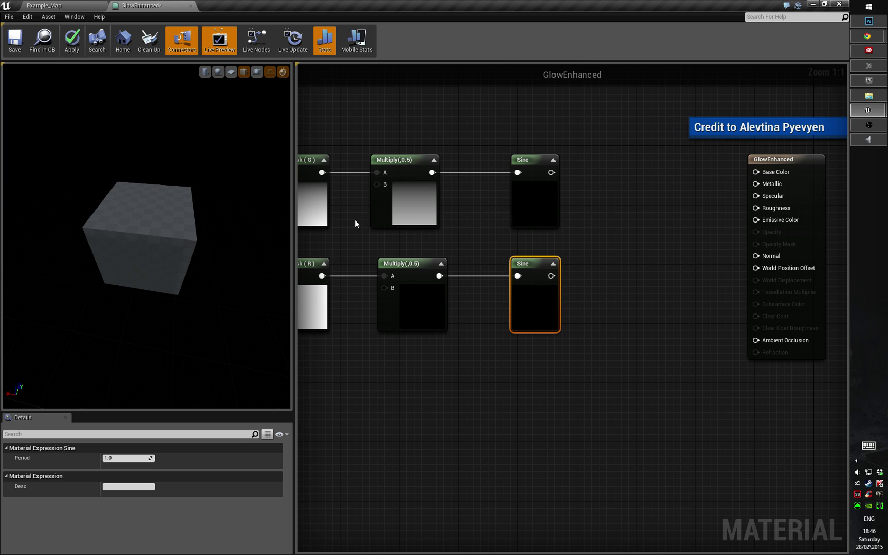
{"action": "right_click_drag", "start_coordinate": [354, 219], "coordinate": [406, 220]}
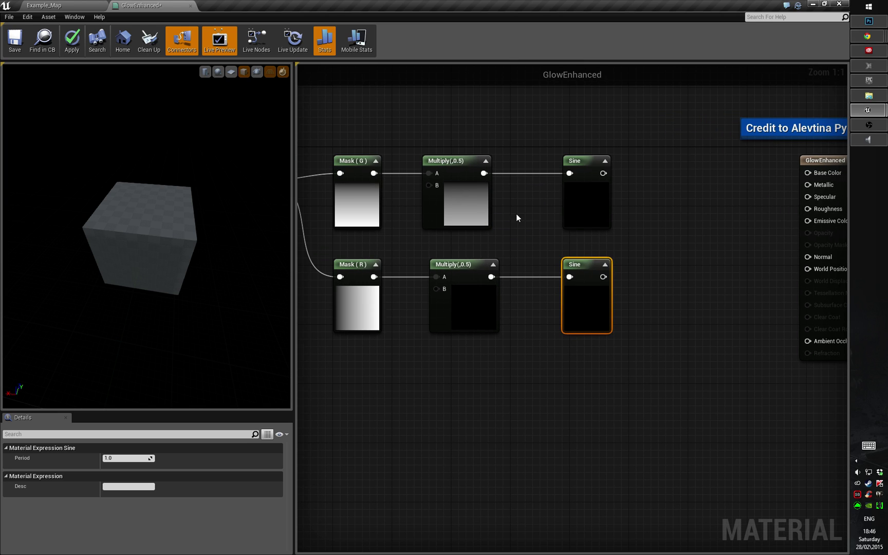
{"action": "right_click_drag", "start_coordinate": [611, 269], "coordinate": [563, 255]}
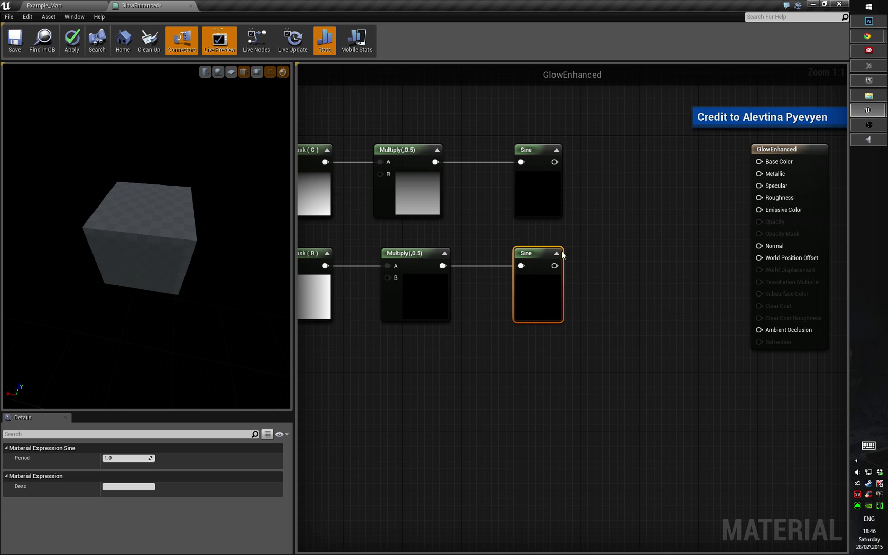
{"action": "right_click_drag", "start_coordinate": [751, 125], "coordinate": [597, 126]}
{"action": "left_click_drag", "start_coordinate": [529, 93], "coordinate": [670, 285]}
{"action": "right_click_drag", "start_coordinate": [415, 282], "coordinate": [579, 308]}
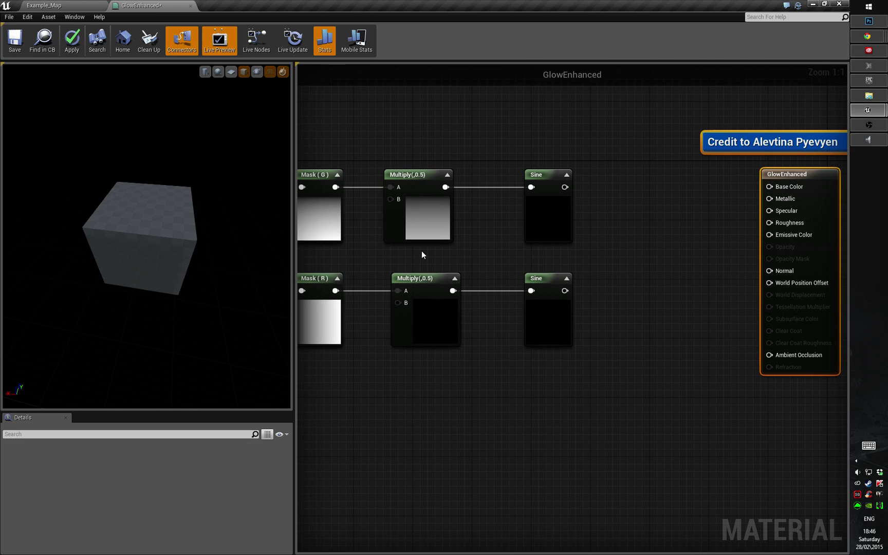
{"action": "right_click_drag", "start_coordinate": [741, 223], "coordinate": [610, 193]}
{"action": "right_click_drag", "start_coordinate": [710, 158], "coordinate": [552, 155]}
{"action": "left_click_drag", "start_coordinate": [536, 150], "coordinate": [662, 150]}
{"action": "right_click_drag", "start_coordinate": [339, 182], "coordinate": [530, 196]}
{"action": "right_click", "coordinate": [554, 257]}
{"action": "left_click", "coordinate": [564, 200]}
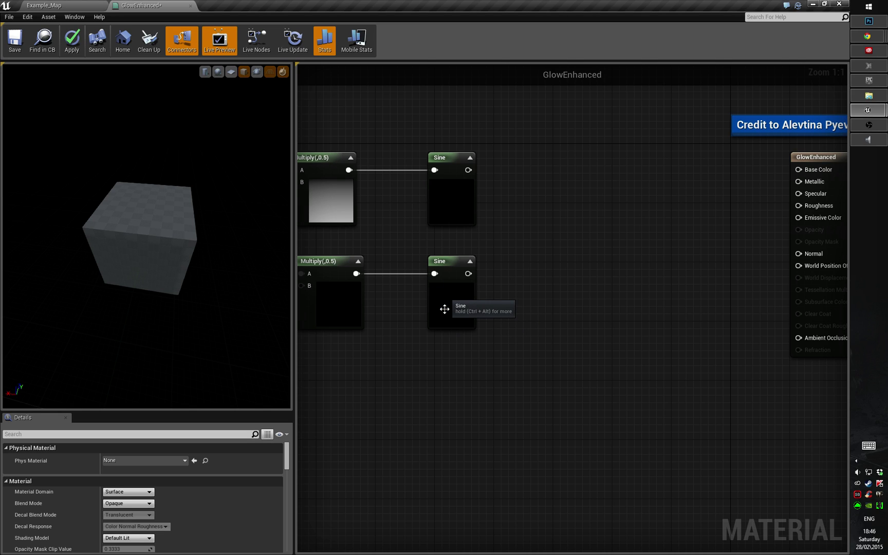
{"action": "right_click_drag", "start_coordinate": [443, 214], "coordinate": [632, 247]}
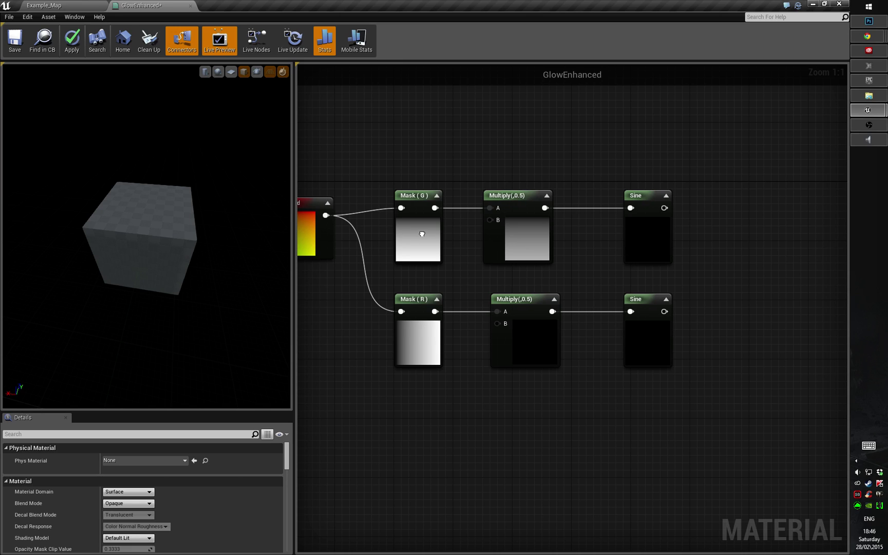
{"action": "right_click_drag", "start_coordinate": [422, 234], "coordinate": [416, 231]}
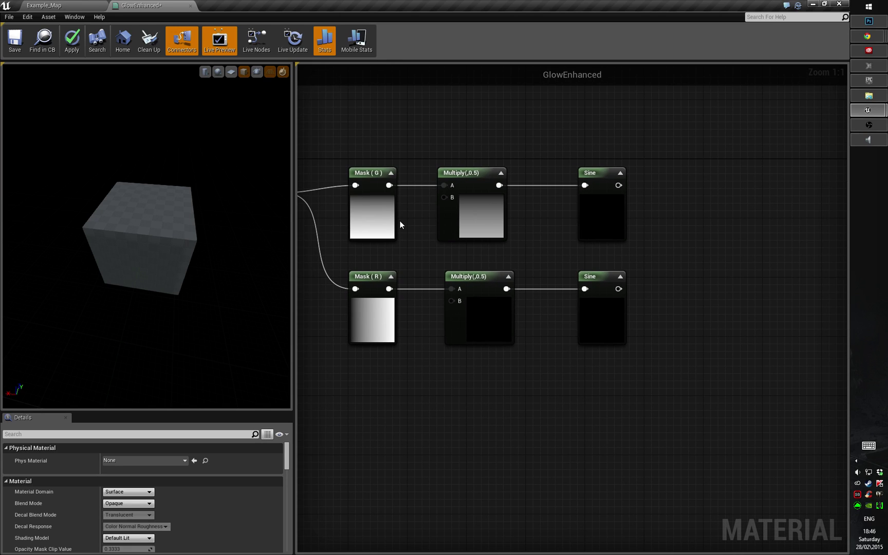
{"action": "right_click_drag", "start_coordinate": [607, 262], "coordinate": [430, 264]}
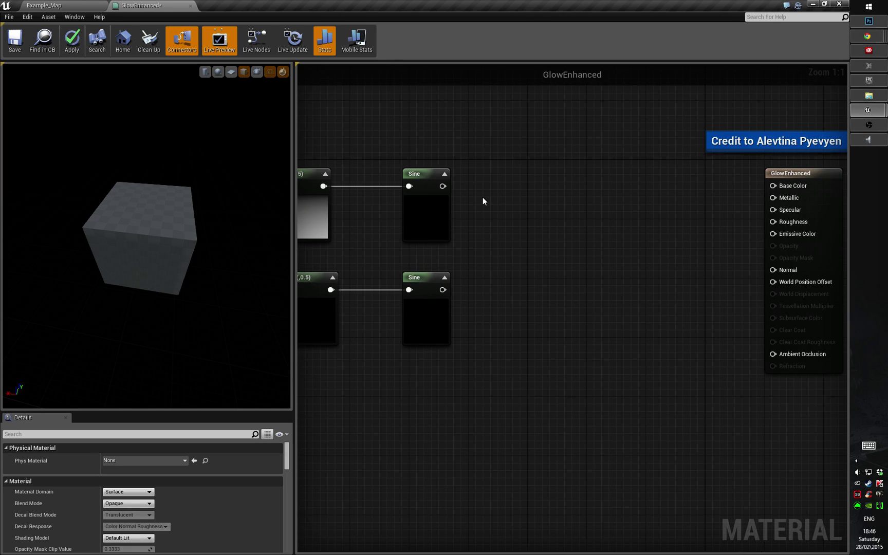
- Add a OneMinus (1-x) node fed by the upper Sine output
{"action": "left_click_drag", "start_coordinate": [442, 186], "coordinate": [537, 181]}
{"action": "type", "text": "onemi"}
{"action": "key", "text": "Return"}
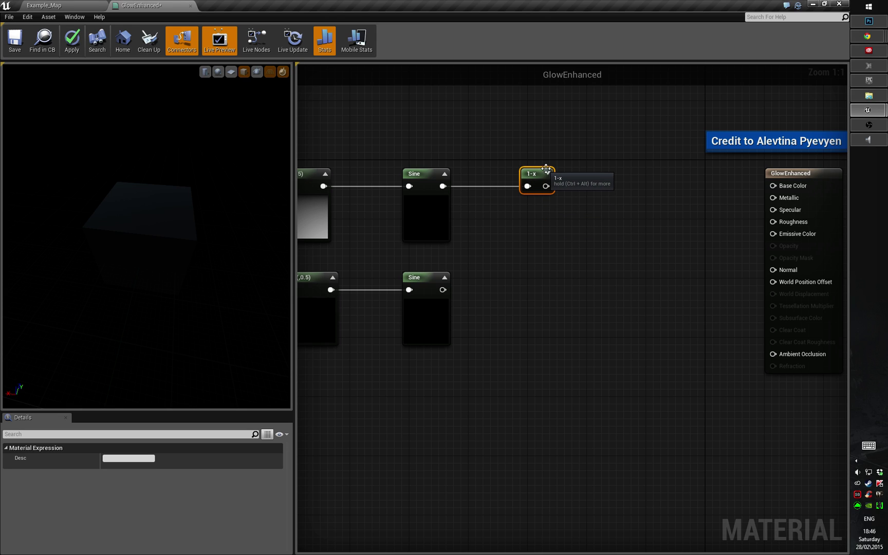
- Duplicate the 1-x node, place the copy beneath the original, and connect the lower Sine output to it
{"action": "key", "text": "ctrl+w"}
{"action": "left_click_drag", "start_coordinate": [580, 257], "coordinate": [550, 286]}
{"action": "left_click_drag", "start_coordinate": [443, 290], "coordinate": [553, 274]}
{"action": "mouse_move", "coordinate": [640, 245]}
{"action": "right_mouse_down"}
{"action": "mouse_move", "coordinate": [634, 260]}
{"action": "mouse_move", "coordinate": [644, 259]}
{"action": "right_mouse_up"}
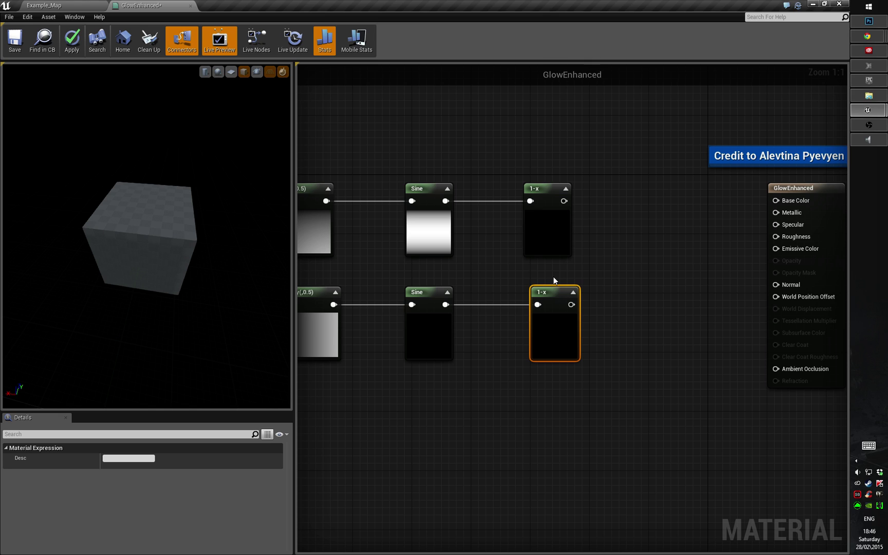
- Check the running processes and resource usage in Task Manager and close it
{"action": "key", "text": "ctrl+shift+Escape"}
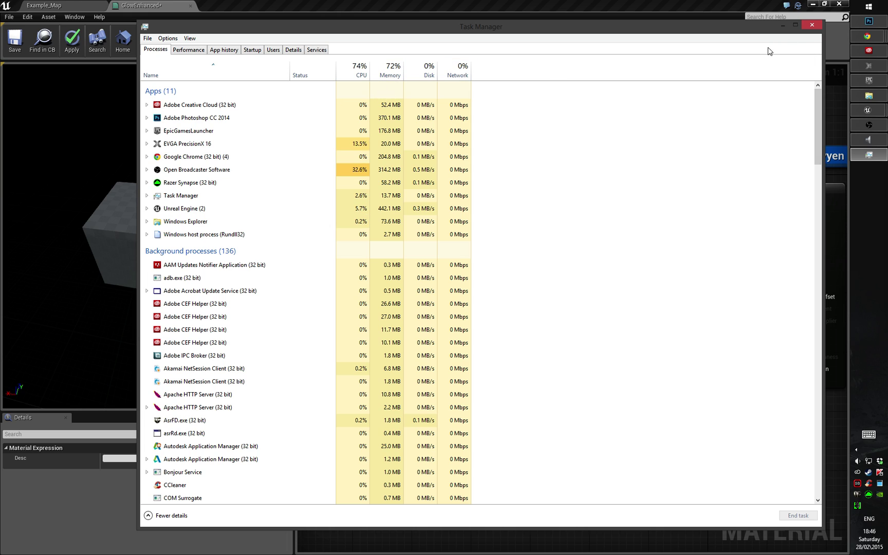
{"action": "left_click", "coordinate": [812, 26]}
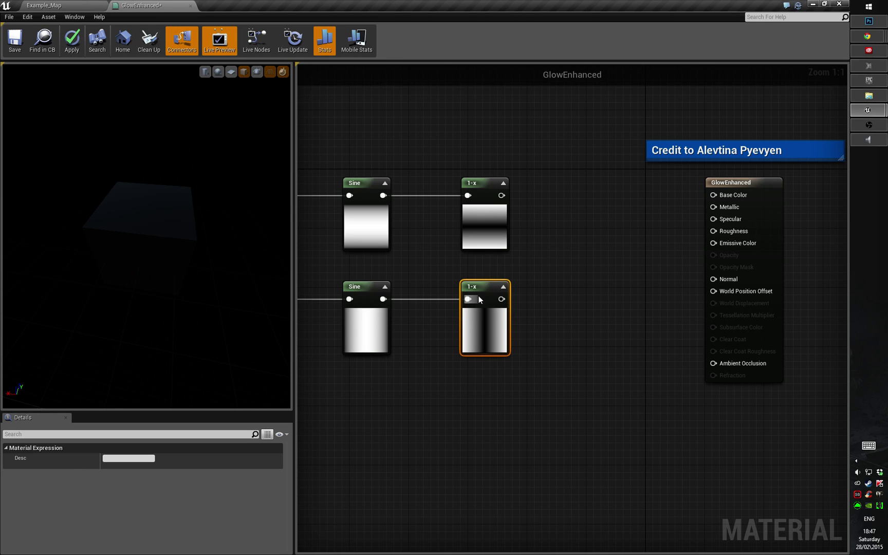
- Move the GlowEnhanced node and its credit comment farther right of the 1-x nodes
{"action": "right_click_drag", "start_coordinate": [583, 317], "coordinate": [500, 294]}
{"action": "left_click_drag", "start_coordinate": [548, 108], "coordinate": [712, 380]}
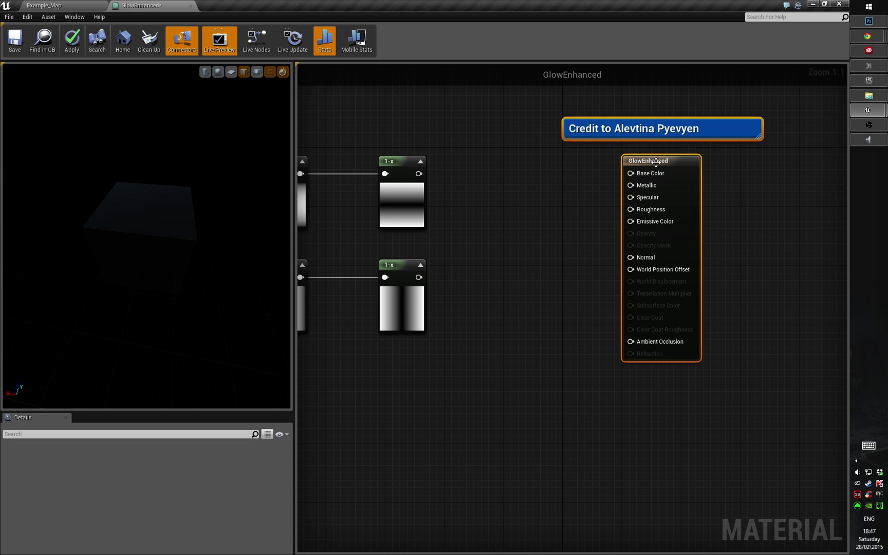
{"action": "left_click_drag", "start_coordinate": [656, 162], "coordinate": [722, 170]}
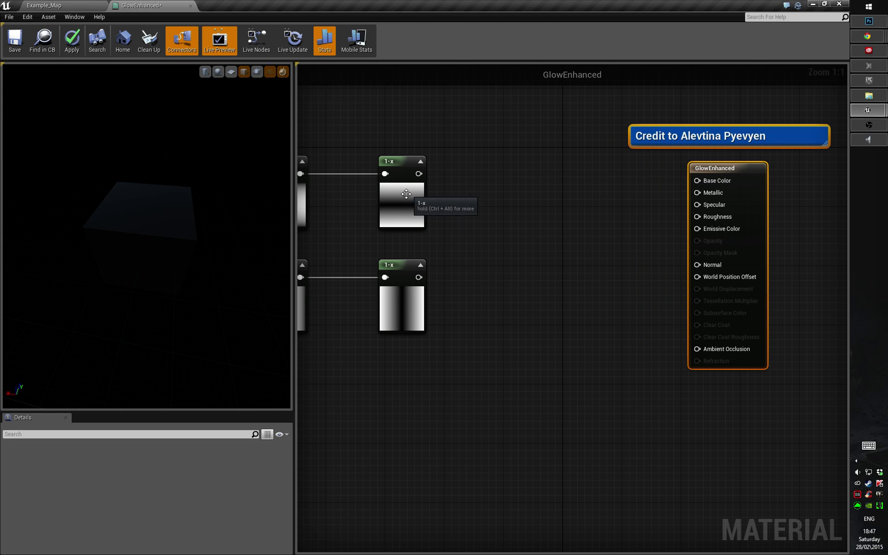
- Add a Power node and place it between the upper 1-x node and the GlowEnhanced node
{"action": "right_click_drag", "start_coordinate": [495, 257], "coordinate": [434, 262]}
{"action": "right_click", "coordinate": [474, 257]}
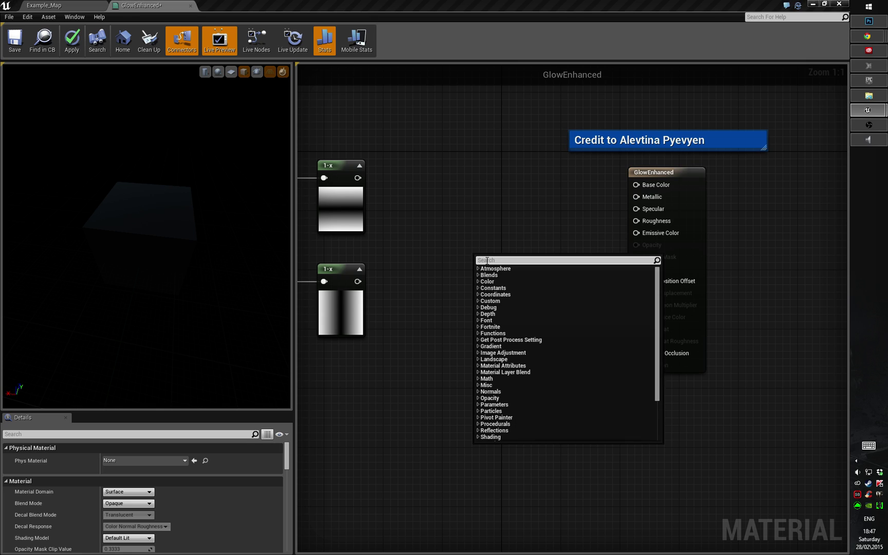
{"action": "type", "text": "powe"}
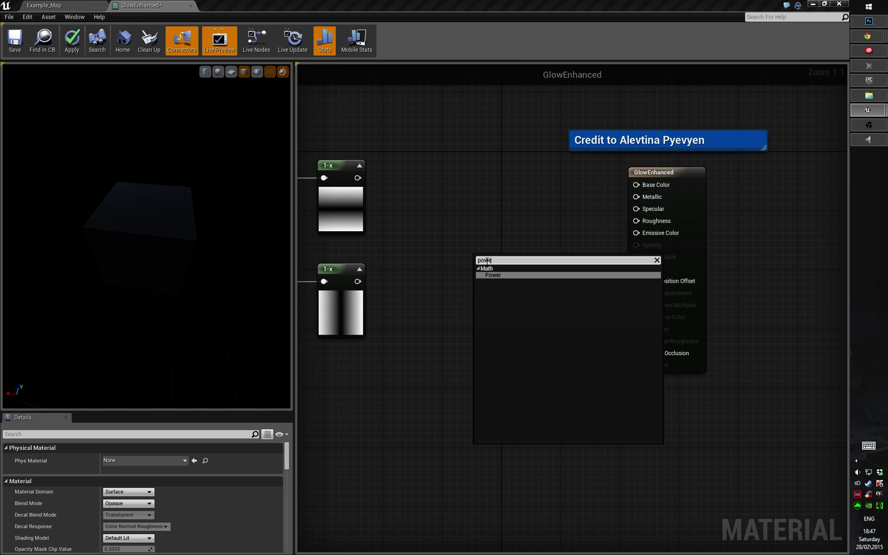
{"action": "key", "text": "Return"}
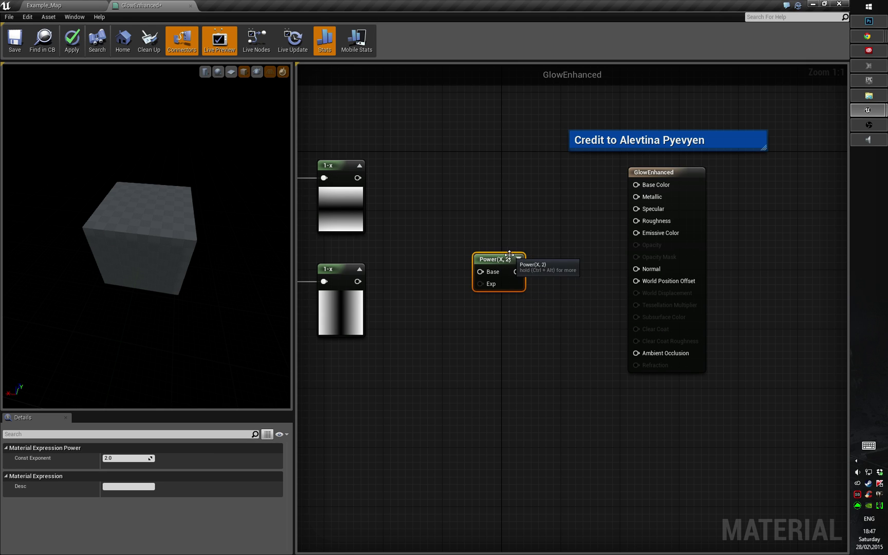
{"action": "left_click_drag", "start_coordinate": [498, 259], "coordinate": [512, 158]}
- Spread the G and R node rows farther apart vertically, raising the upper mask, Multiply, Sine and 1-x nodes
{"action": "right_click_drag", "start_coordinate": [322, 287], "coordinate": [421, 267]}
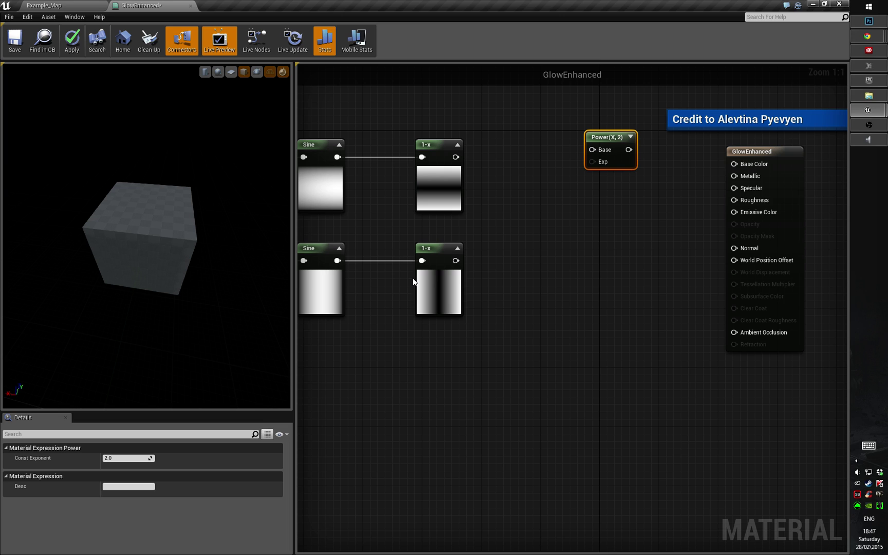
{"action": "left_click_drag", "start_coordinate": [367, 164], "coordinate": [616, 293]}
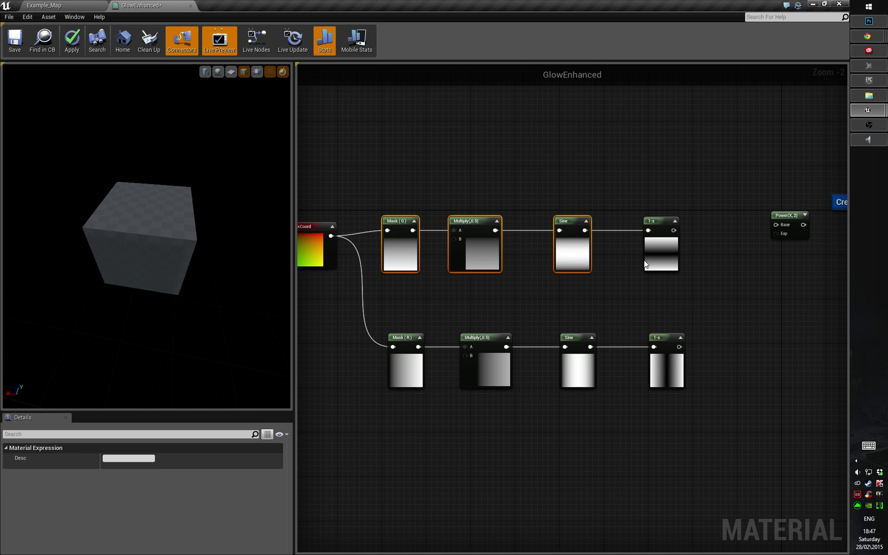
{"action": "left_click_drag", "start_coordinate": [660, 229], "coordinate": [660, 202], "text": "shift"}
- Move the TexCoord node down so it sits vertically between the G and R rows
{"action": "right_click_drag", "start_coordinate": [413, 292], "coordinate": [460, 281]}
{"action": "left_click_drag", "start_coordinate": [325, 192], "coordinate": [380, 290]}
{"action": "left_click_drag", "start_coordinate": [364, 250], "coordinate": [375, 283]}
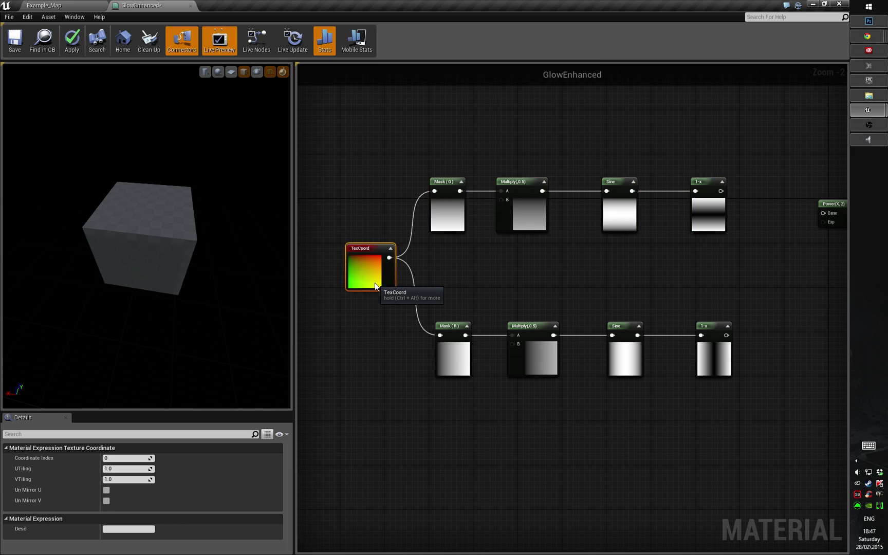
- Add a scalar parameter named Edge sharpness between the two 1-x nodes and set its default value to 30
{"action": "right_click_drag", "start_coordinate": [784, 312], "coordinate": [572, 294]}
{"action": "right_click", "coordinate": [480, 267]}
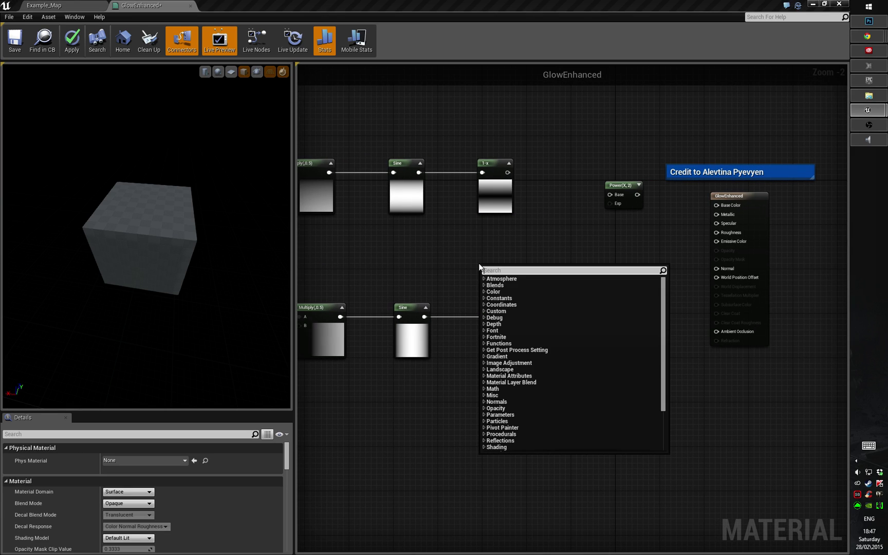
{"action": "type", "text": "scalar"}
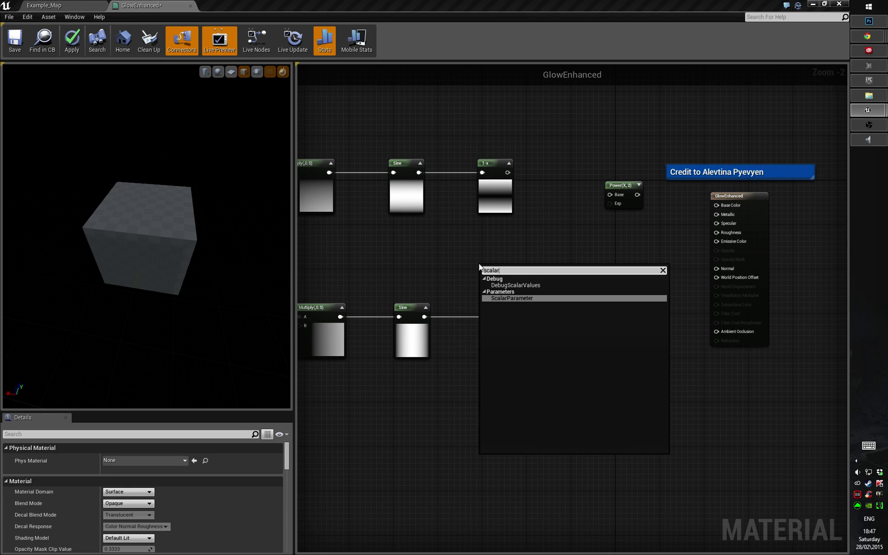
{"action": "key", "text": "Return"}
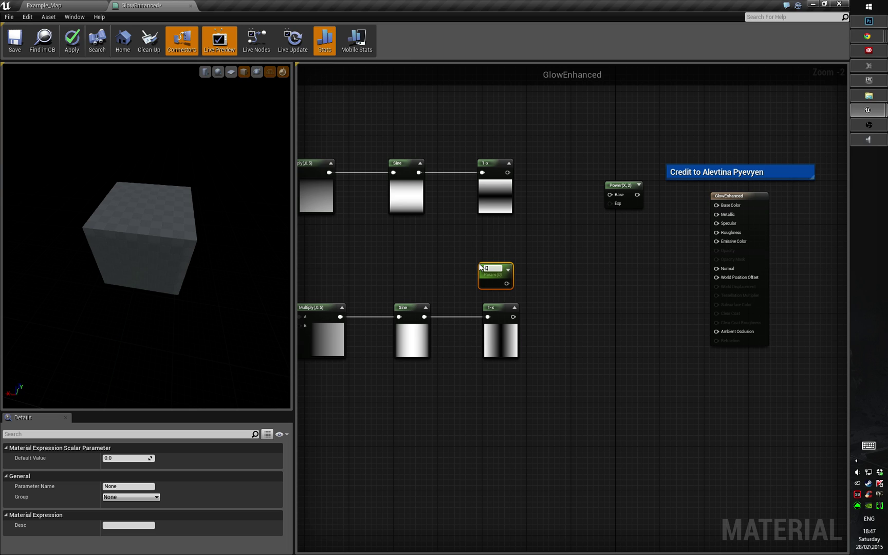
{"action": "type", "text": "Edge sharpness"}
{"action": "key", "text": "Return"}
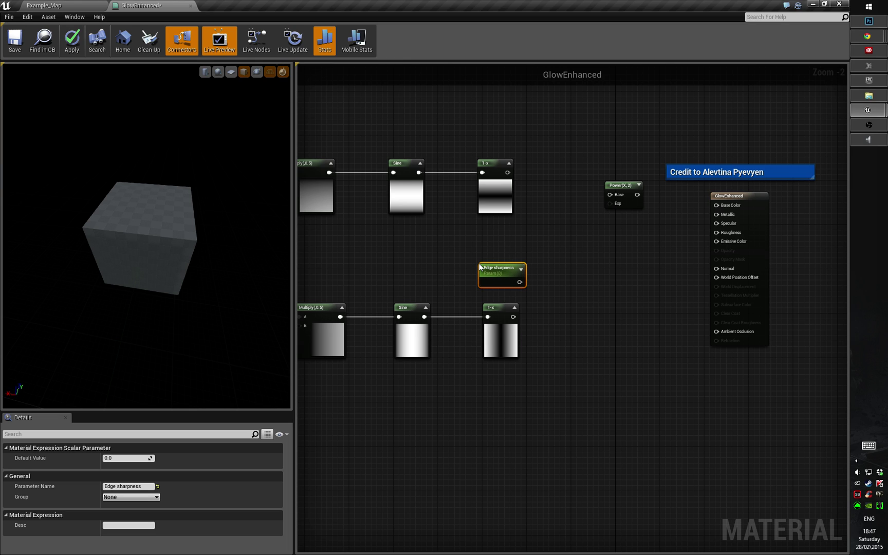
{"action": "scroll", "coordinate": [502, 312], "scroll_direction": "up", "scroll_amount": 2}
{"action": "right_click_drag", "start_coordinate": [502, 312], "coordinate": [472, 299]}
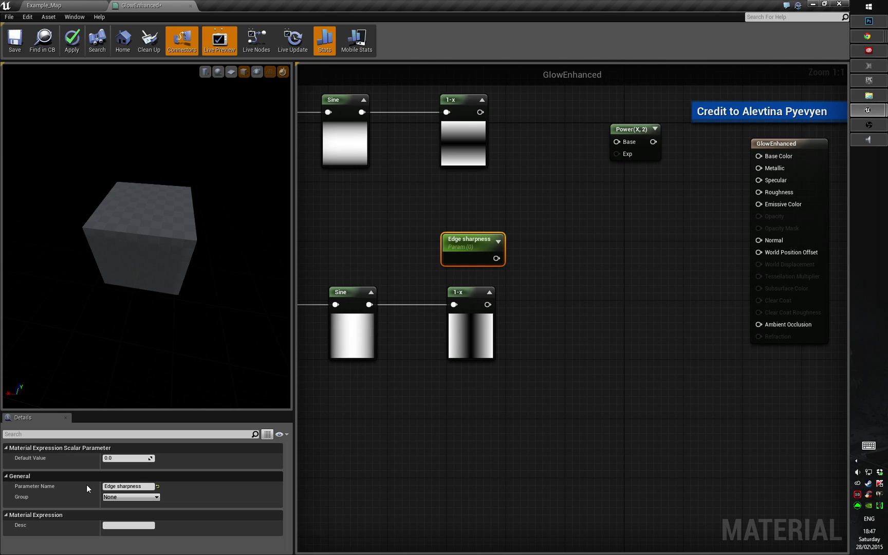
{"action": "left_click", "coordinate": [124, 461]}
{"action": "key", "text": "Return"}
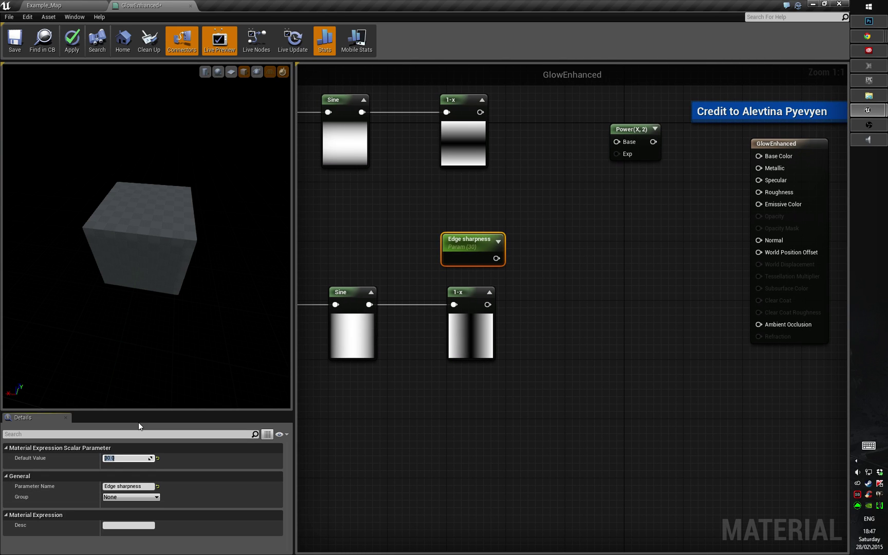
- Move the Power node down so it sits vertically between the upper and lower 1-x rows
{"action": "right_click_drag", "start_coordinate": [660, 367], "coordinate": [592, 420]}
{"action": "left_click_drag", "start_coordinate": [574, 180], "coordinate": [559, 276]}
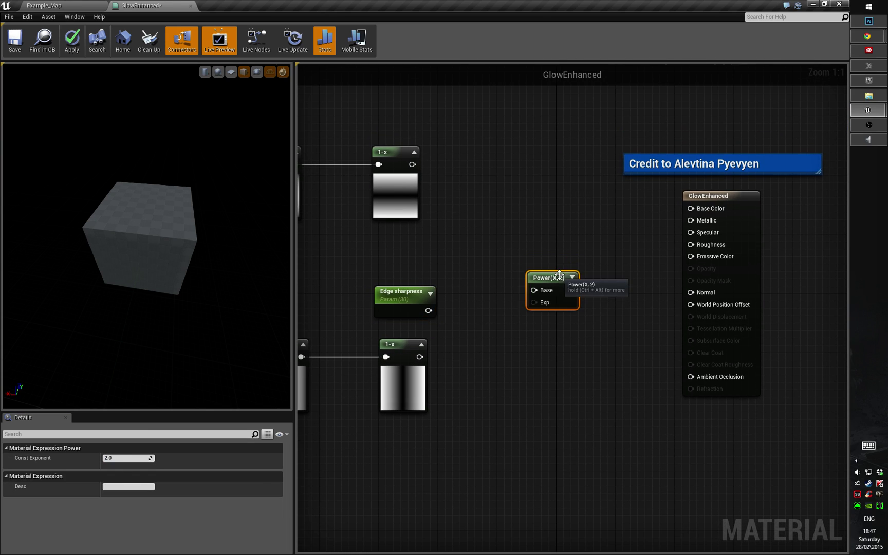
{"action": "right_click_drag", "start_coordinate": [422, 257], "coordinate": [476, 264]}
{"action": "left_click_drag", "start_coordinate": [475, 264], "coordinate": [594, 362]}
{"action": "right_click", "coordinate": [477, 267]}
{"action": "left_click_drag", "start_coordinate": [476, 265], "coordinate": [619, 351]}
{"action": "left_click", "coordinate": [619, 352]}
{"action": "left_click_drag", "start_coordinate": [445, 299], "coordinate": [421, 270]}
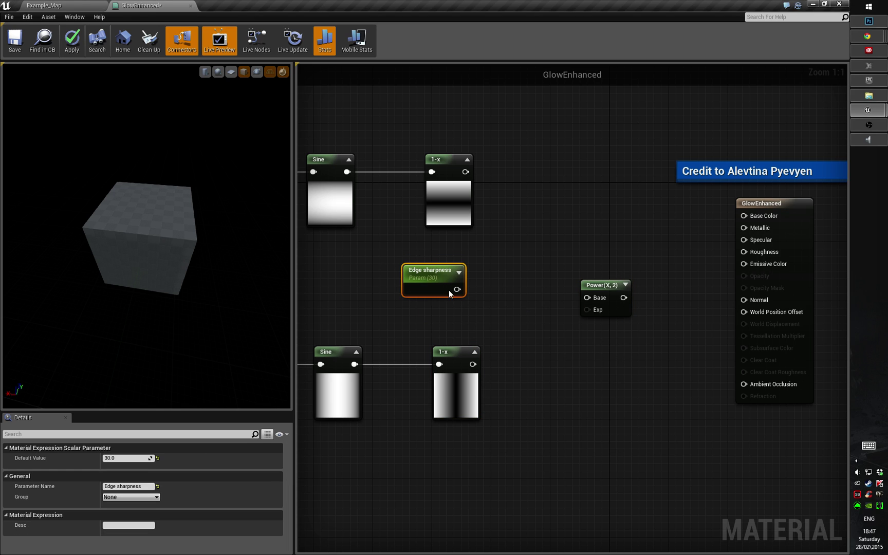
{"action": "key", "text": "ctrl+z"}
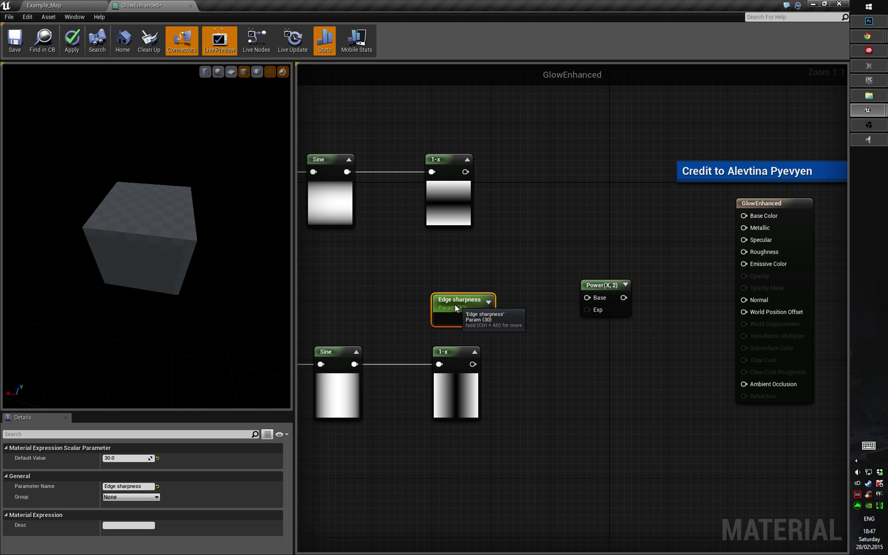
- Shift the Edge sharpness parameter and the Power node farther left between the two rows
{"action": "left_click_drag", "start_coordinate": [456, 306], "coordinate": [410, 296]}
{"action": "right_click_drag", "start_coordinate": [551, 292], "coordinate": [553, 261]}
{"action": "left_click_drag", "start_coordinate": [611, 260], "coordinate": [582, 261]}
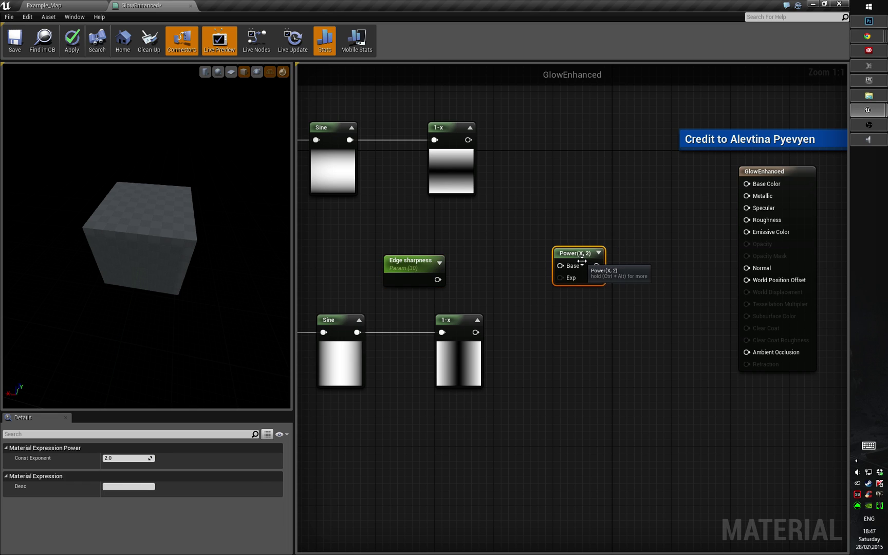
{"action": "left_click", "coordinate": [411, 268]}
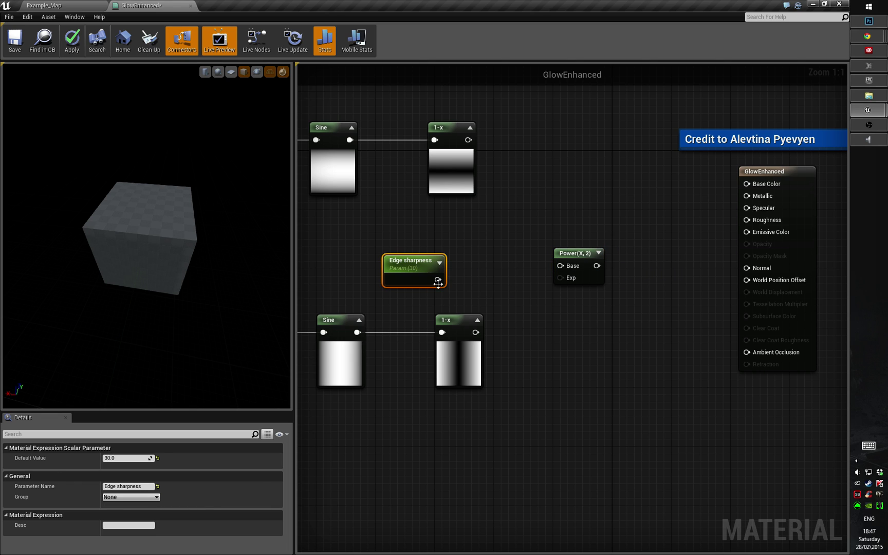
- Raise the Power node and connect the upper 1-x output to its Base and Edge sharpness to its Exp
{"action": "right_click_drag", "start_coordinate": [437, 283], "coordinate": [461, 295]}
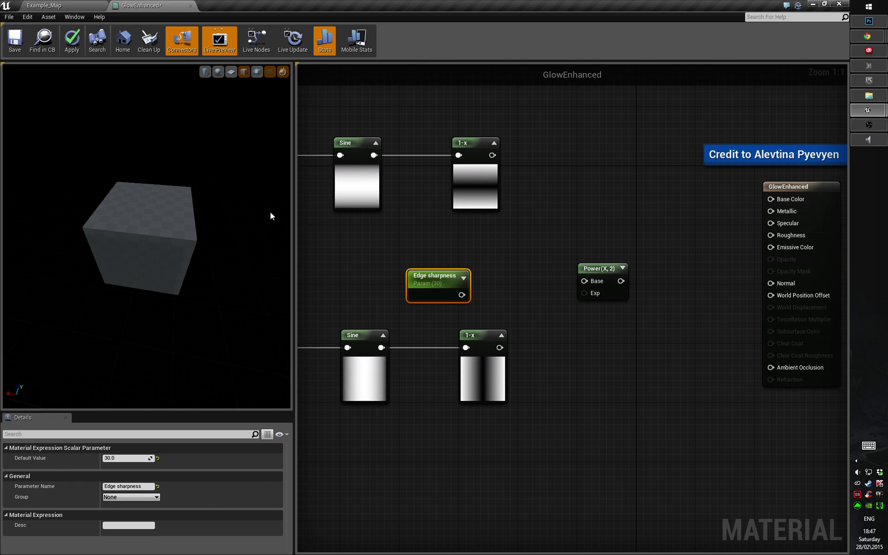
{"action": "right_click_drag", "start_coordinate": [374, 322], "coordinate": [316, 352]}
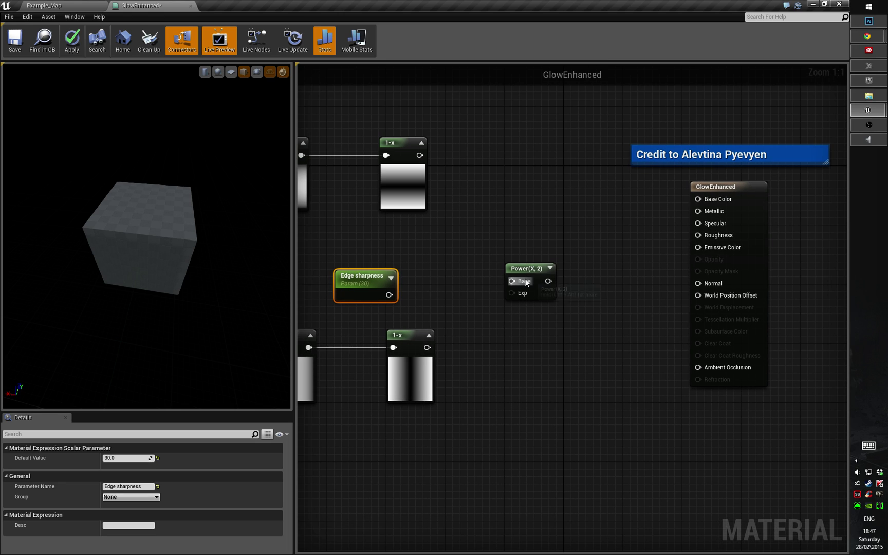
{"action": "left_click_drag", "start_coordinate": [533, 271], "coordinate": [420, 156]}
{"action": "left_click_drag", "start_coordinate": [389, 294], "coordinate": [525, 234]}
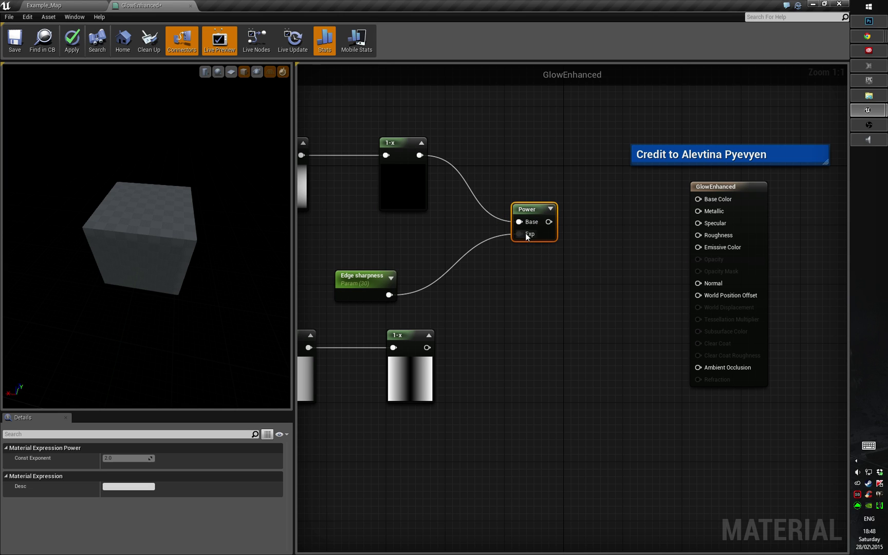
- Duplicate the Power node and connect the lower 1-x output to its Base and Edge sharpness to its Exp
{"action": "key", "text": "ctrl+w"}
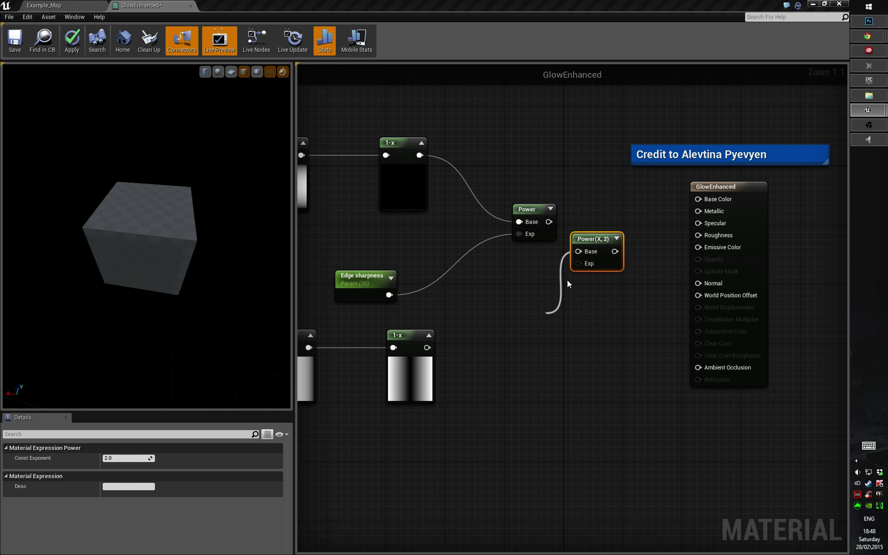
{"action": "left_click", "coordinate": [567, 280]}
{"action": "left_click_drag", "start_coordinate": [579, 252], "coordinate": [433, 352]}
{"action": "mouse_move", "coordinate": [578, 263]}
{"action": "left_mouse_down"}
{"action": "mouse_move", "coordinate": [352, 286]}
{"action": "mouse_move", "coordinate": [393, 299]}
{"action": "mouse_move", "coordinate": [583, 266]}
{"action": "left_mouse_up"}
{"action": "left_click", "coordinate": [387, 298]}
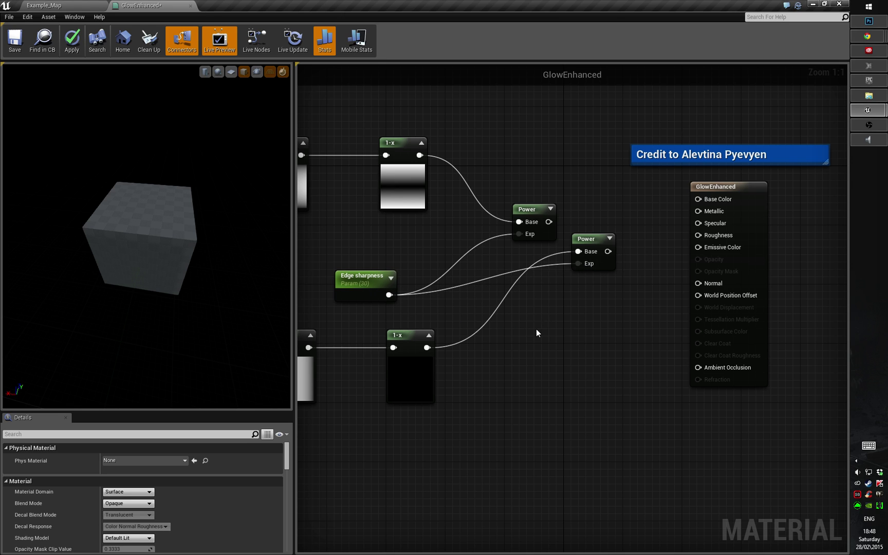
- Select all nodes from TexCoord to the Power nodes and move them farther left of the GlowEnhanced node
{"action": "right_click_drag", "start_coordinate": [537, 329], "coordinate": [691, 322]}
{"action": "scroll", "coordinate": [671, 311], "scroll_direction": "down", "scroll_amount": 4}
{"action": "right_click_drag", "start_coordinate": [571, 309], "coordinate": [543, 288]}
{"action": "left_click_drag", "start_coordinate": [351, 173], "coordinate": [691, 346]}
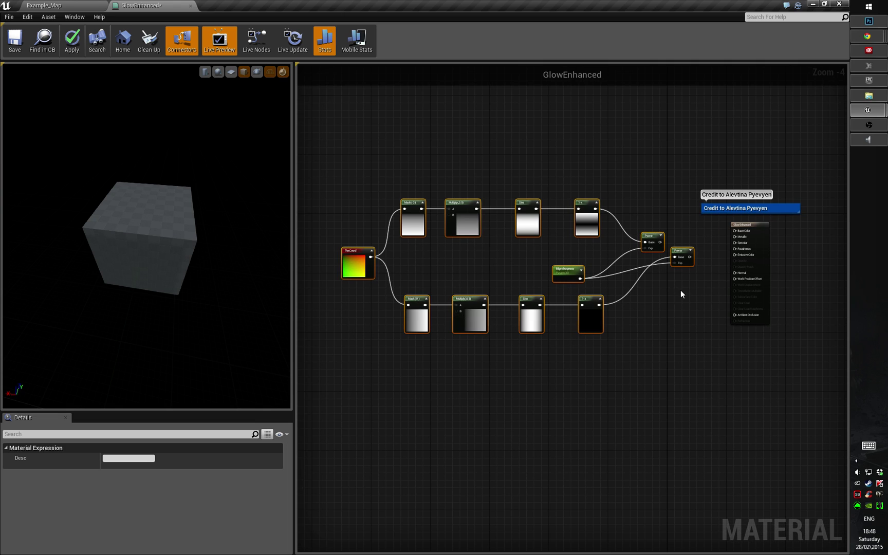
{"action": "left_click_drag", "start_coordinate": [684, 254], "coordinate": [591, 231]}
{"action": "right_click_drag", "start_coordinate": [602, 254], "coordinate": [592, 282]}
{"action": "scroll", "coordinate": [592, 282], "scroll_direction": "up", "scroll_amount": 2}
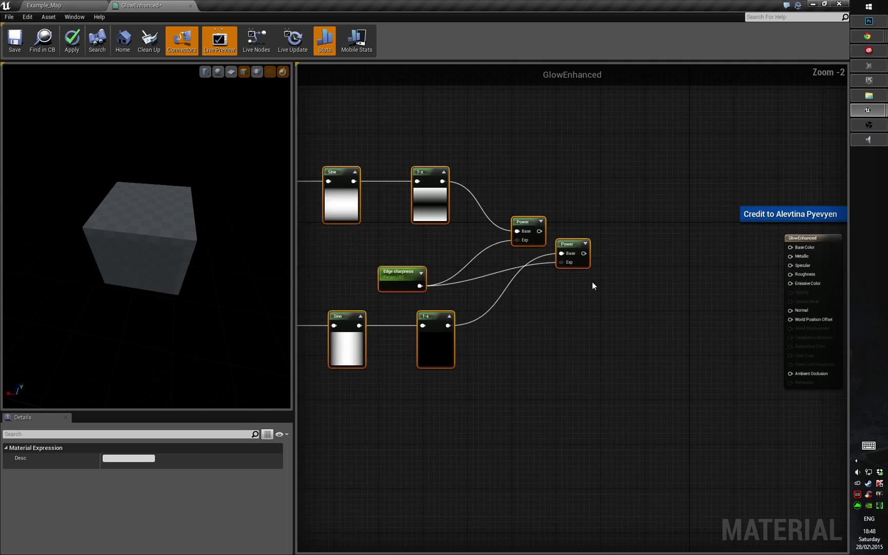
- Align the second Power node directly below the first one
{"action": "left_click", "coordinate": [588, 329]}
{"action": "left_click_drag", "start_coordinate": [568, 244], "coordinate": [524, 267]}
{"action": "scroll", "coordinate": [576, 355], "scroll_direction": "up", "scroll_amount": 2}
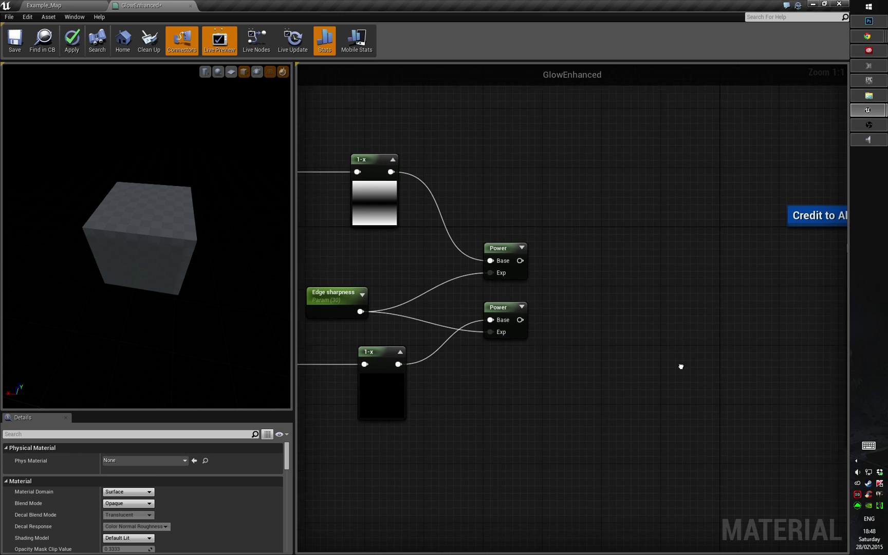
- Examine the node chain leading through the Sine and 1-x nodes into the two Power nodes
{"action": "right_click_drag", "start_coordinate": [681, 365], "coordinate": [608, 344]}
{"action": "right_click_drag", "start_coordinate": [663, 363], "coordinate": [633, 330]}
{"action": "right_click_drag", "start_coordinate": [515, 317], "coordinate": [715, 329]}
{"action": "right_click_drag", "start_coordinate": [403, 302], "coordinate": [511, 344]}
{"action": "right_click_drag", "start_coordinate": [372, 278], "coordinate": [206, 255]}
{"action": "right_click_drag", "start_coordinate": [642, 313], "coordinate": [682, 290]}
{"action": "right_click_drag", "start_coordinate": [415, 157], "coordinate": [385, 183]}
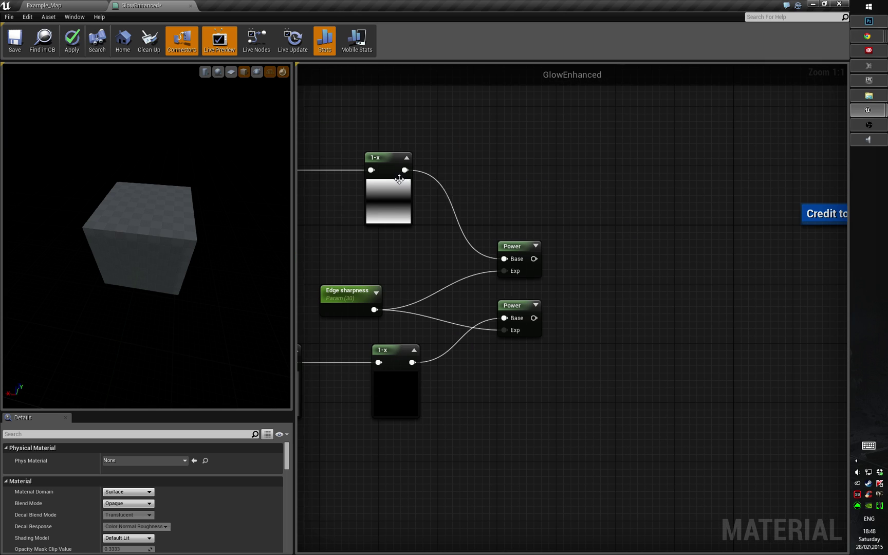
{"action": "right_click_drag", "start_coordinate": [506, 313], "coordinate": [506, 238]}
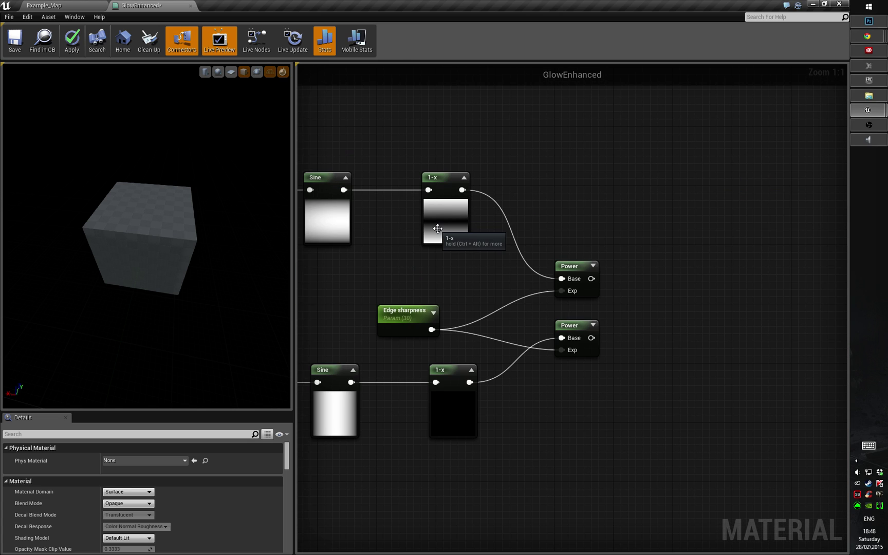
{"action": "right_click_drag", "start_coordinate": [632, 301], "coordinate": [535, 276]}
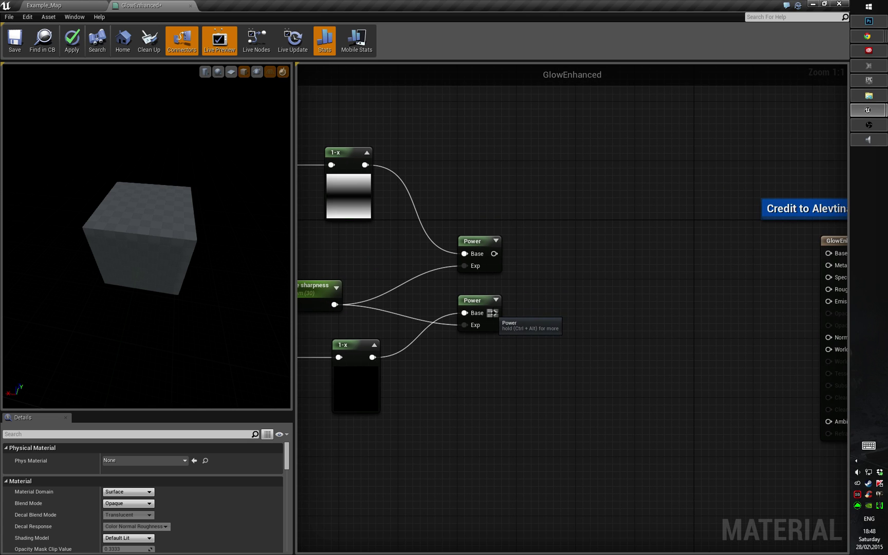
- Add a Subtract node fed by the lower Power output into A and place it to the lower right
{"action": "left_click_drag", "start_coordinate": [488, 315], "coordinate": [544, 298]}
{"action": "type", "text": "subst"}
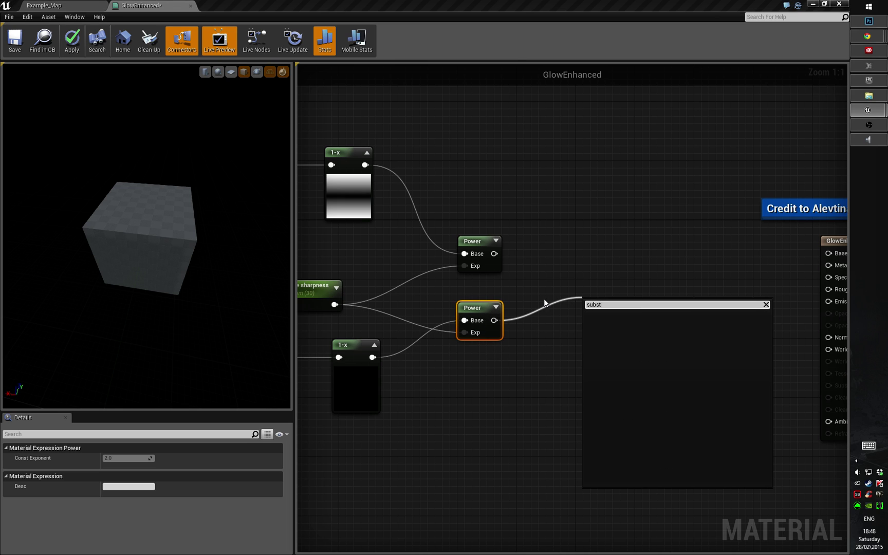
{"action": "key", "text": "Return"}
{"action": "mouse_move", "coordinate": [576, 355]}
{"action": "right_mouse_down"}
{"action": "mouse_move", "coordinate": [567, 343]}
{"action": "mouse_move", "coordinate": [568, 355]}
{"action": "right_mouse_up"}
{"action": "left_click_drag", "start_coordinate": [609, 308], "coordinate": [647, 350]}
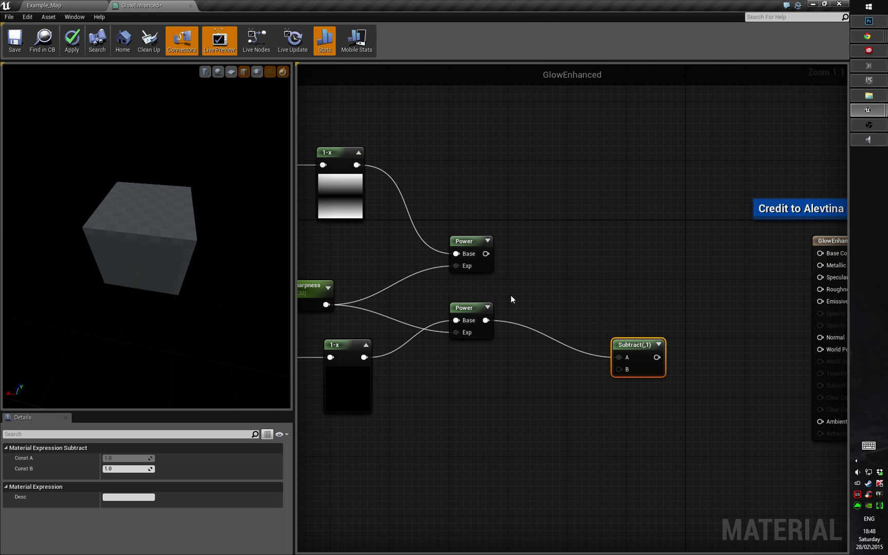
- Add a scalar parameter named Edge subtraction beside the Subtract node and set its default value to 0.1
{"action": "right_click", "coordinate": [556, 296]}
{"action": "type", "text": "scalar"}
{"action": "key", "text": "Return"}
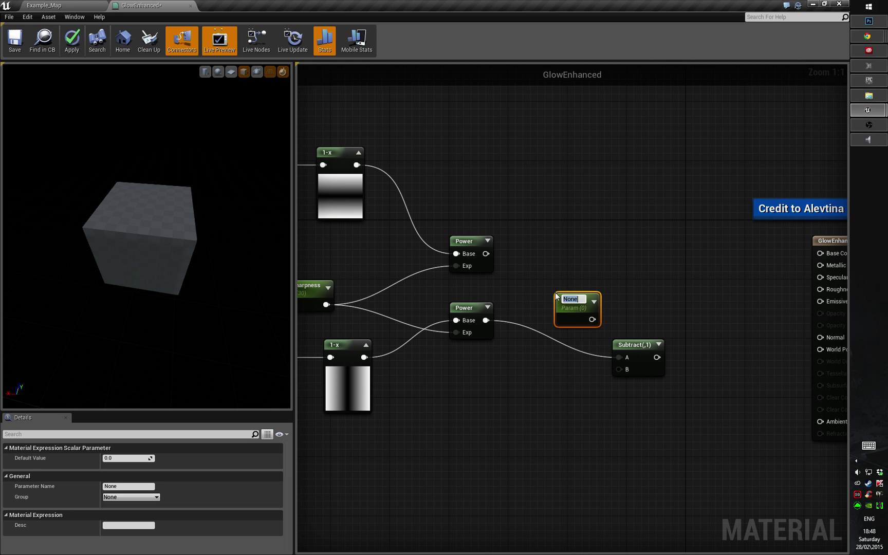
{"action": "type", "text": "Edge sub"}
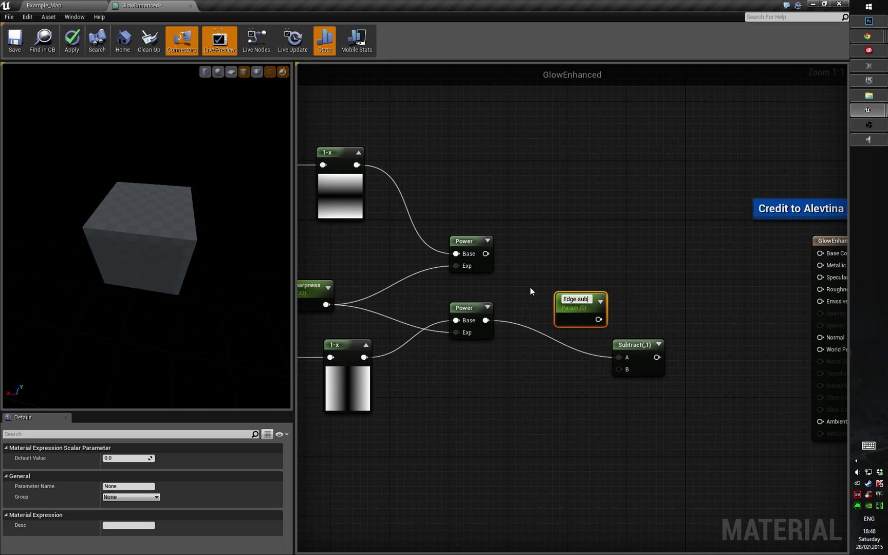
{"action": "type", "text": "traction"}
{"action": "key", "text": "Return"}
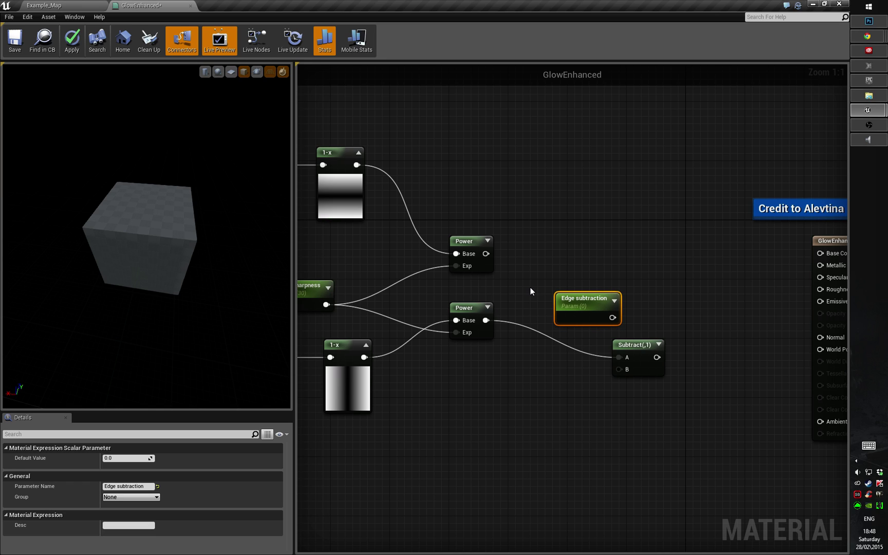
{"action": "left_click", "coordinate": [123, 458]}
{"action": "right_click_drag", "start_coordinate": [532, 367], "coordinate": [516, 340]}
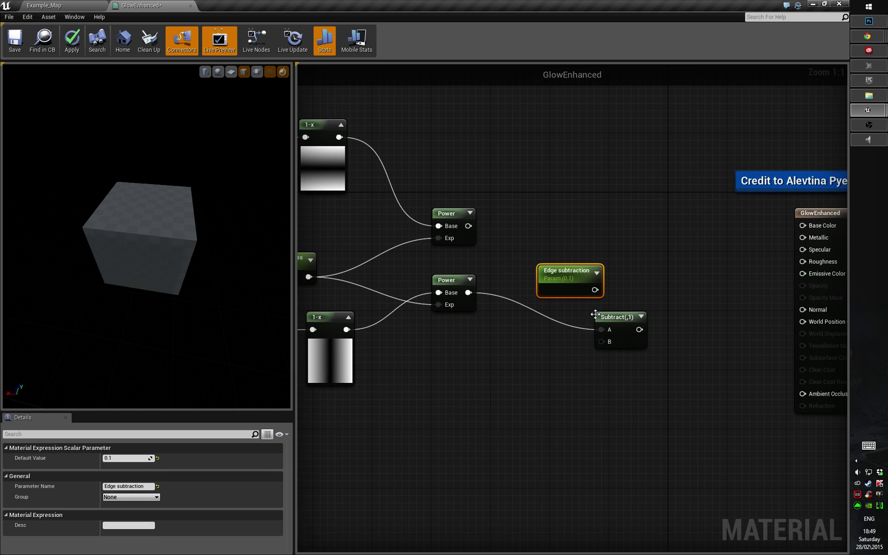
- Duplicate the Subtract node, feed the upper Power output into its A, and connect Edge subtraction to B of both Subtract nodes
{"action": "left_click", "coordinate": [599, 313]}
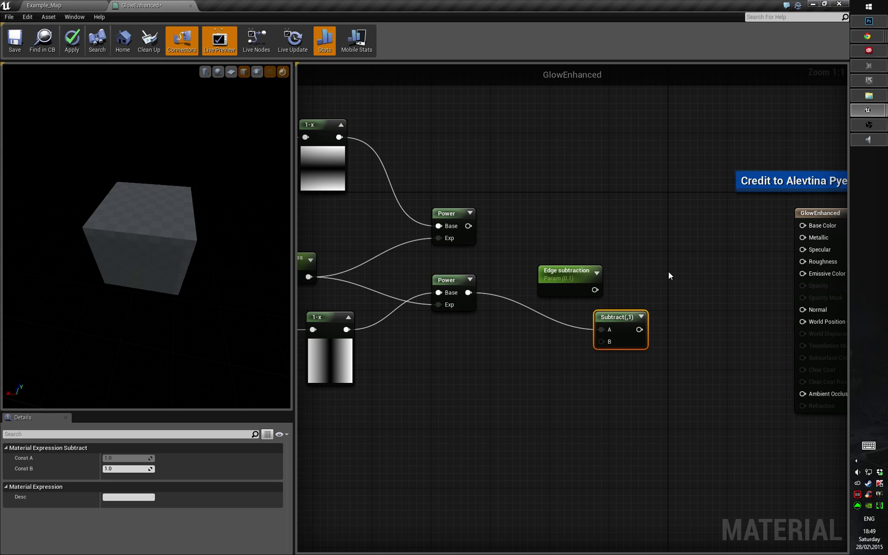
{"action": "key", "text": "ctrl+d"}
{"action": "left_click_drag", "start_coordinate": [701, 275], "coordinate": [472, 225]}
{"action": "right_click", "coordinate": [604, 282]}
{"action": "left_click", "coordinate": [589, 288]}
{"action": "left_click_drag", "start_coordinate": [589, 289], "coordinate": [601, 231]}
{"action": "left_click_drag", "start_coordinate": [570, 284], "coordinate": [601, 342]}
- Select the nodes up to the Subtract pair and move them left to free space before the GlowEnhanced node
{"action": "scroll", "coordinate": [548, 333], "scroll_direction": "down", "scroll_amount": 7}
{"action": "left_click_drag", "start_coordinate": [387, 224], "coordinate": [612, 377]}
{"action": "left_click_drag", "start_coordinate": [598, 287], "coordinate": [518, 287]}
{"action": "scroll", "coordinate": [610, 338], "scroll_direction": "up", "scroll_amount": 6}
{"action": "right_click_drag", "start_coordinate": [335, 326], "coordinate": [585, 364]}
{"action": "left_click", "coordinate": [602, 332]}
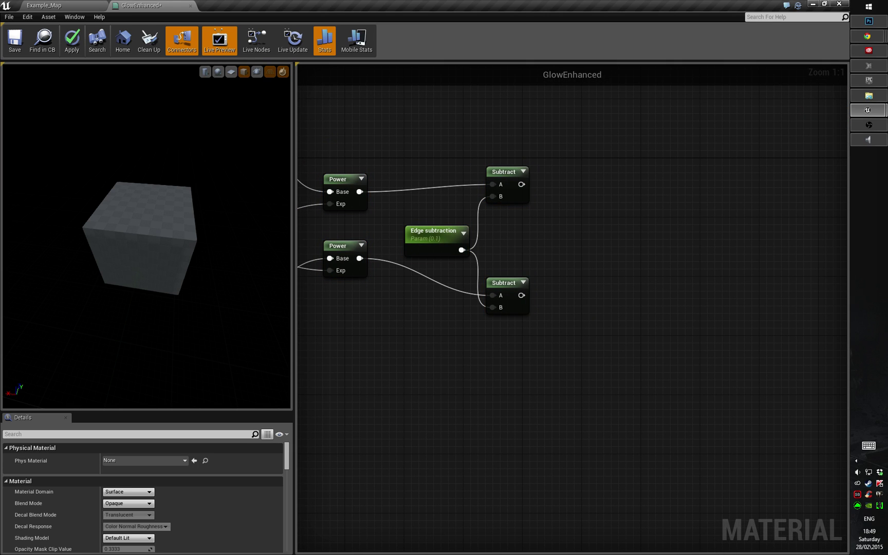
- Add a LinearInterpolate node beside the Subtract pair, connecting the upper Subtract to A and the lower Subtract to B
{"action": "right_click_drag", "start_coordinate": [566, 233], "coordinate": [544, 261]}
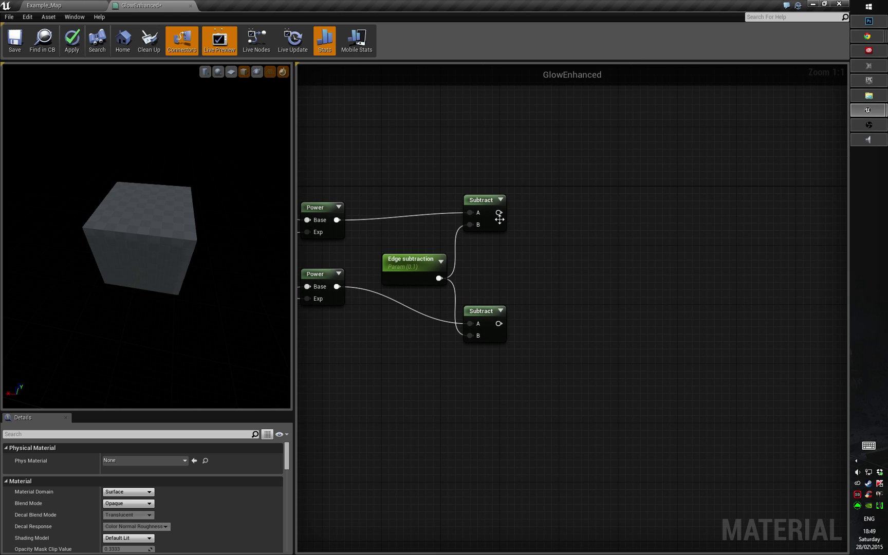
{"action": "left_click_drag", "start_coordinate": [499, 212], "coordinate": [568, 284]}
{"action": "type", "text": "lerp"}
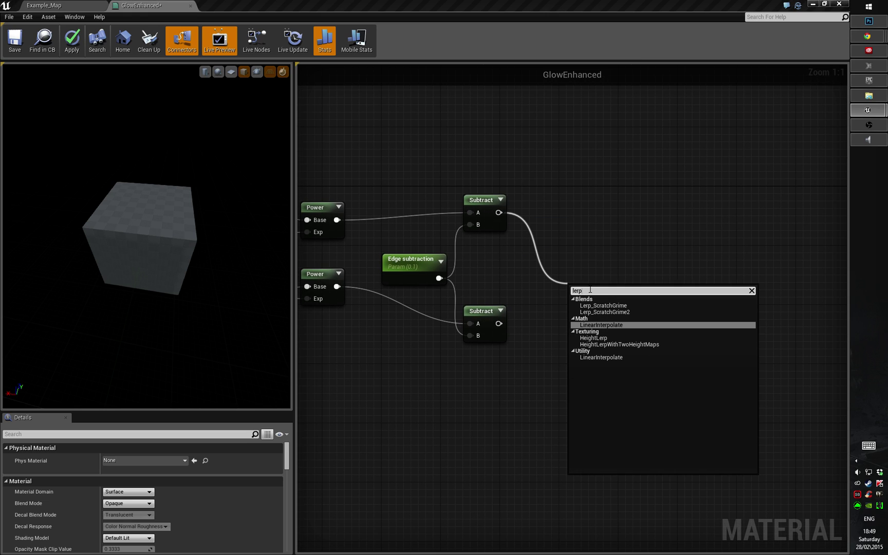
{"action": "left_click", "coordinate": [629, 327]}
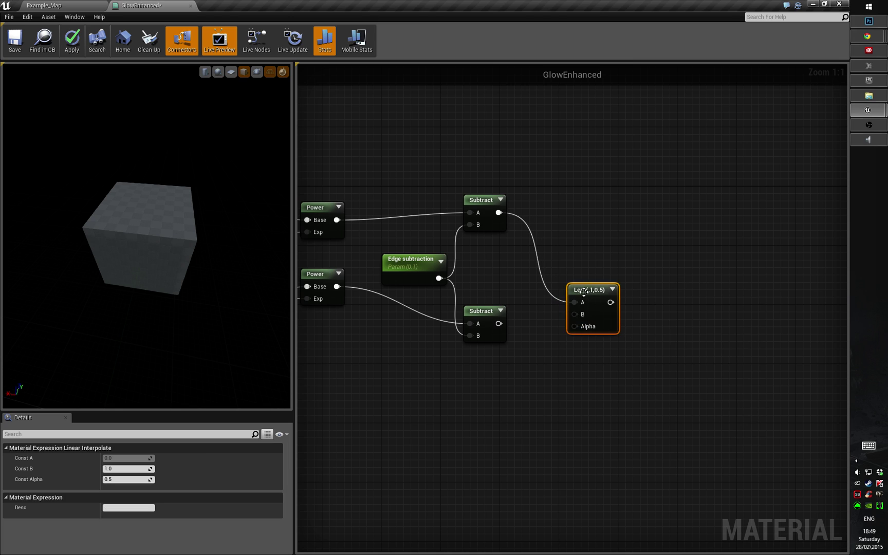
{"action": "left_click_drag", "start_coordinate": [594, 288], "coordinate": [497, 325]}
{"action": "right_click_drag", "start_coordinate": [707, 263], "coordinate": [661, 278]}
{"action": "left_click_drag", "start_coordinate": [531, 283], "coordinate": [518, 268]}
- Select the whole node network up to the Lerp node and reposition it as a group relative to the GlowEnhanced node
{"action": "right_click_drag", "start_coordinate": [545, 235], "coordinate": [646, 234]}
{"action": "scroll", "coordinate": [583, 234], "scroll_direction": "down", "scroll_amount": 3}
{"action": "scroll", "coordinate": [646, 235], "scroll_direction": "down", "scroll_amount": 4}
{"action": "right_click_drag", "start_coordinate": [647, 235], "coordinate": [686, 232]}
{"action": "scroll", "coordinate": [688, 304], "scroll_direction": "up", "scroll_amount": 2}
{"action": "right_click_drag", "start_coordinate": [587, 256], "coordinate": [578, 315]}
{"action": "left_click_drag", "start_coordinate": [391, 169], "coordinate": [551, 264]}
{"action": "key", "text": "ctrl+a"}
{"action": "right_click_drag", "start_coordinate": [725, 257], "coordinate": [612, 266]}
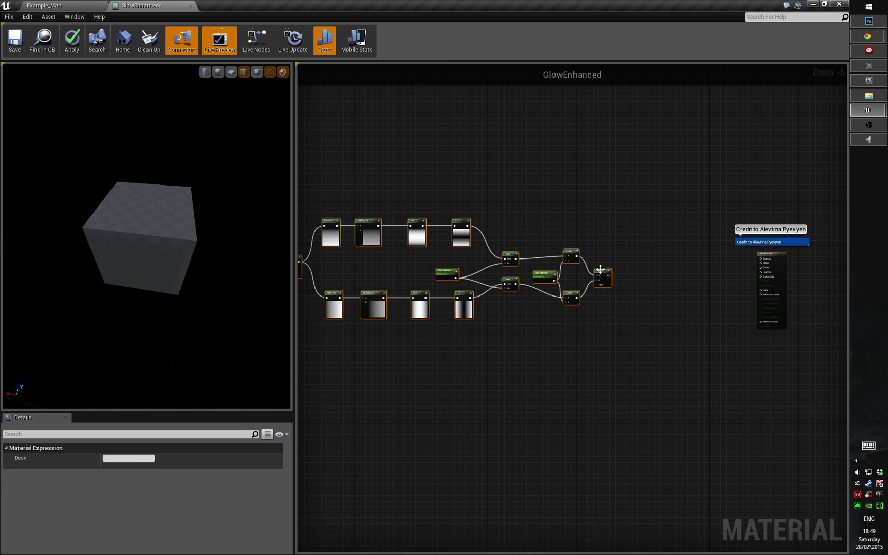
{"action": "scroll", "coordinate": [657, 271], "scroll_direction": "up", "scroll_amount": 3}
{"action": "scroll", "coordinate": [657, 275], "scroll_direction": "up", "scroll_amount": 2}
{"action": "left_click", "coordinate": [550, 218]}
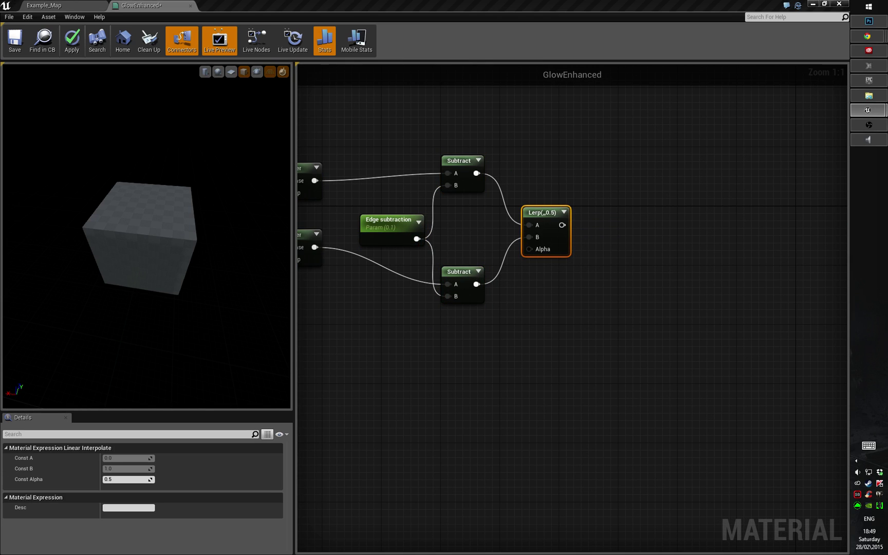
- Add a Multiply node below the Lerp node, with the Lerp output feeding its A input
{"action": "right_click_drag", "start_coordinate": [578, 230], "coordinate": [627, 206]}
{"action": "left_click_drag", "start_coordinate": [612, 201], "coordinate": [636, 307]}
{"action": "type", "text": "mult"}
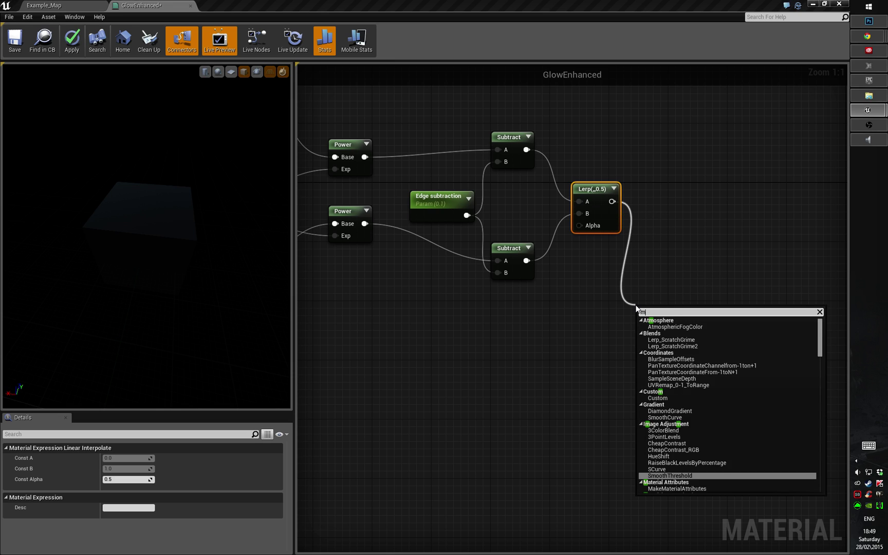
{"action": "key", "text": "Return"}
{"action": "left_click_drag", "start_coordinate": [613, 201], "coordinate": [676, 315]}
{"action": "type", "text": "mult"}
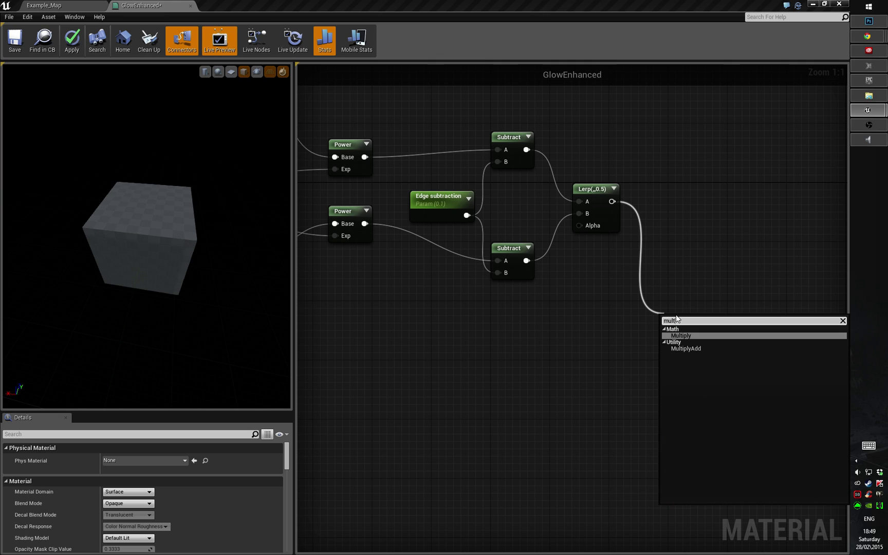
{"action": "key", "text": "Return"}
- Add a VectorParameter node below the Multiply node's input side and name it Color
{"action": "right_click", "coordinate": [525, 362]}
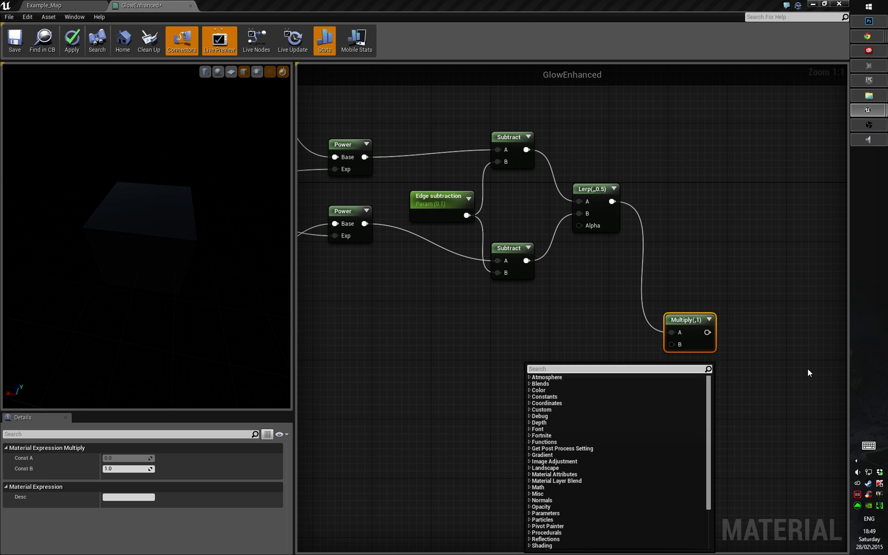
{"action": "type", "text": "vector param"}
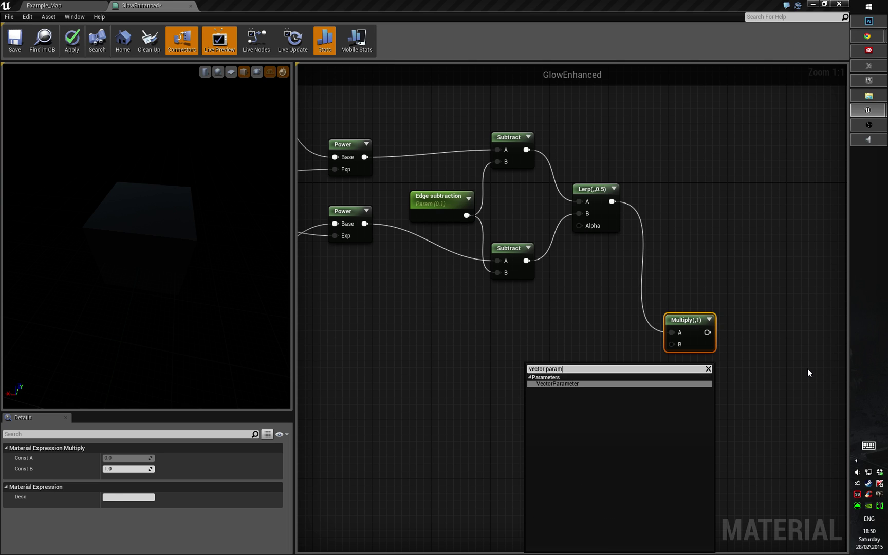
{"action": "key", "text": "Return"}
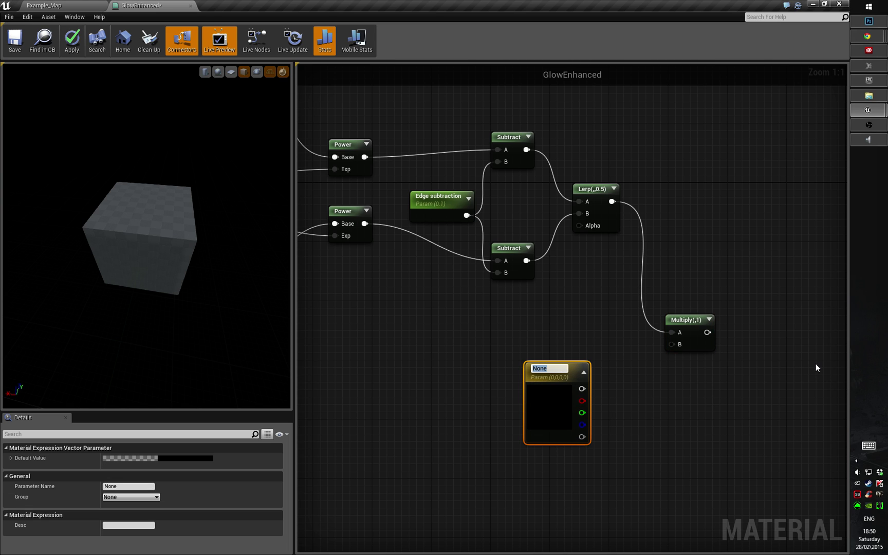
{"action": "type", "text": "Color"}
{"action": "key", "text": "Return"}
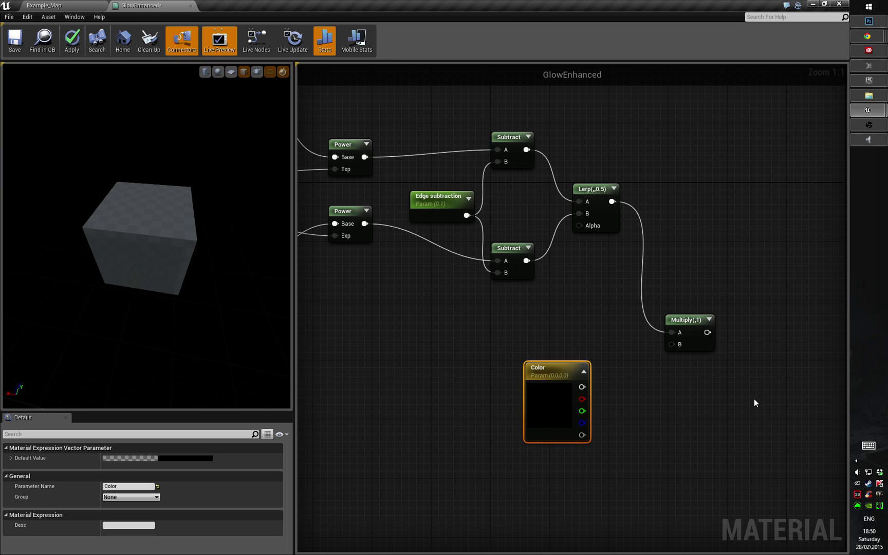
- Set the Color parameter's default to green (R 0.0, G 0.775, B 0.189) and connect its output to the Multiply node's B
{"action": "left_click", "coordinate": [171, 456]}
{"action": "left_click", "coordinate": [200, 447]}
{"action": "left_click_drag", "start_coordinate": [201, 448], "coordinate": [198, 455]}
{"action": "left_click_drag", "start_coordinate": [307, 426], "coordinate": [310, 396]}
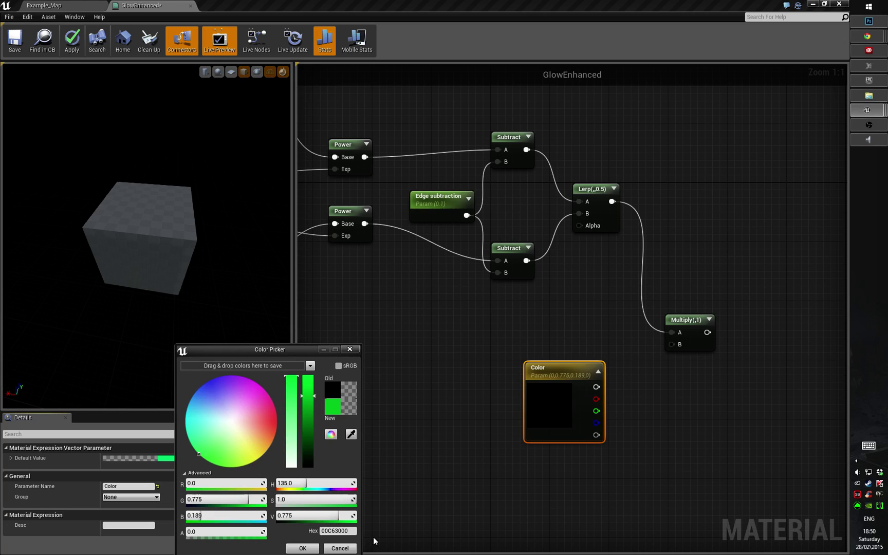
{"action": "left_click", "coordinate": [303, 548]}
{"action": "right_click_drag", "start_coordinate": [592, 405], "coordinate": [472, 422]}
{"action": "left_click_drag", "start_coordinate": [476, 405], "coordinate": [551, 362]}
- Add a second Multiply node with the first Multiply's output feeding its A input
{"action": "right_click_drag", "start_coordinate": [691, 425], "coordinate": [624, 422]}
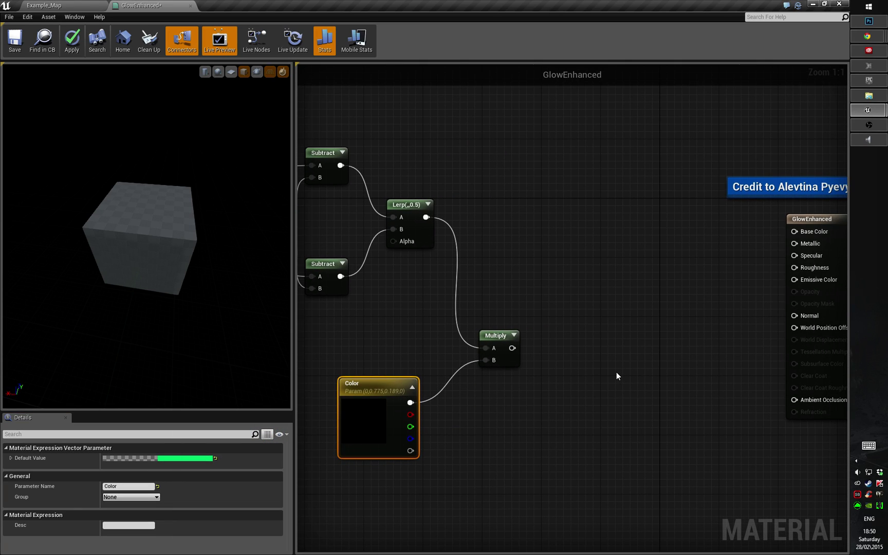
{"action": "left_click_drag", "start_coordinate": [513, 348], "coordinate": [580, 409]}
{"action": "type", "text": "mult"}
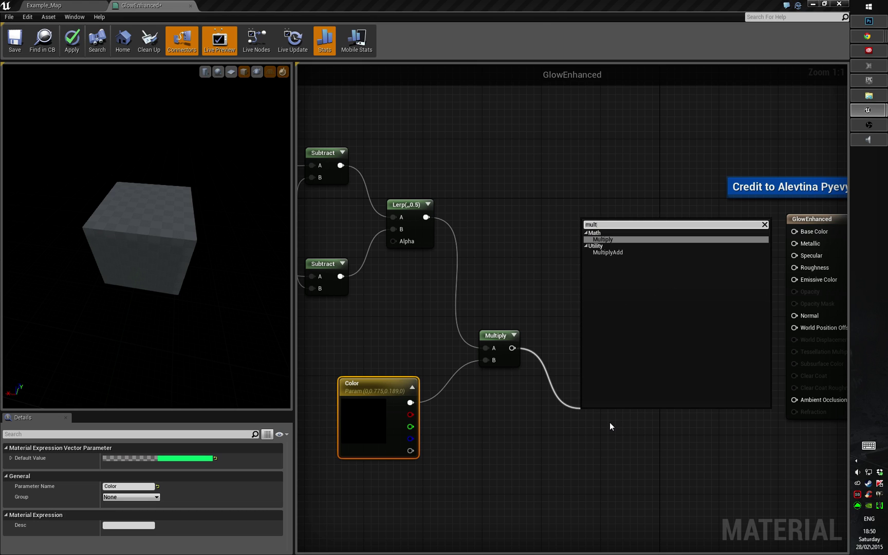
{"action": "key", "text": "Return"}
- Add a ScalarParameter named Glow strength feeding the B input of the second Multiply node
{"action": "right_click_drag", "start_coordinate": [534, 403], "coordinate": [585, 315]}
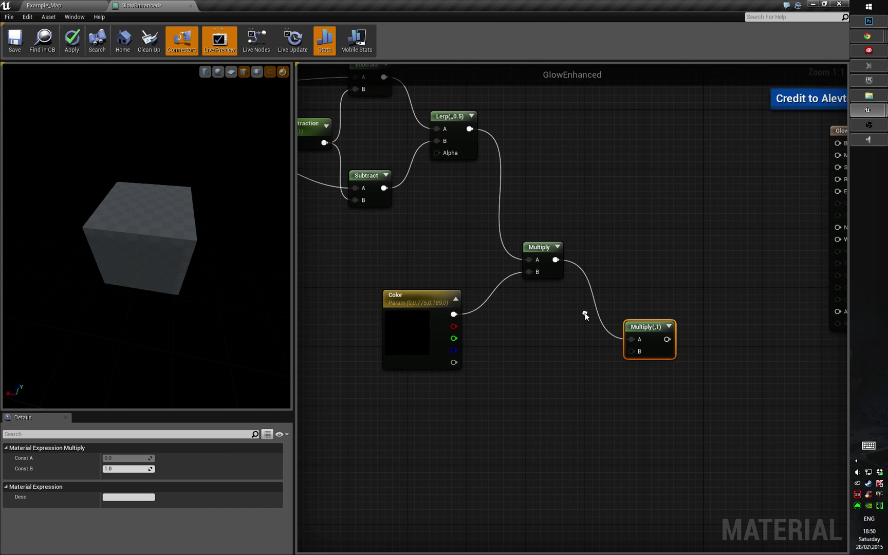
{"action": "left_click_drag", "start_coordinate": [632, 352], "coordinate": [498, 416]}
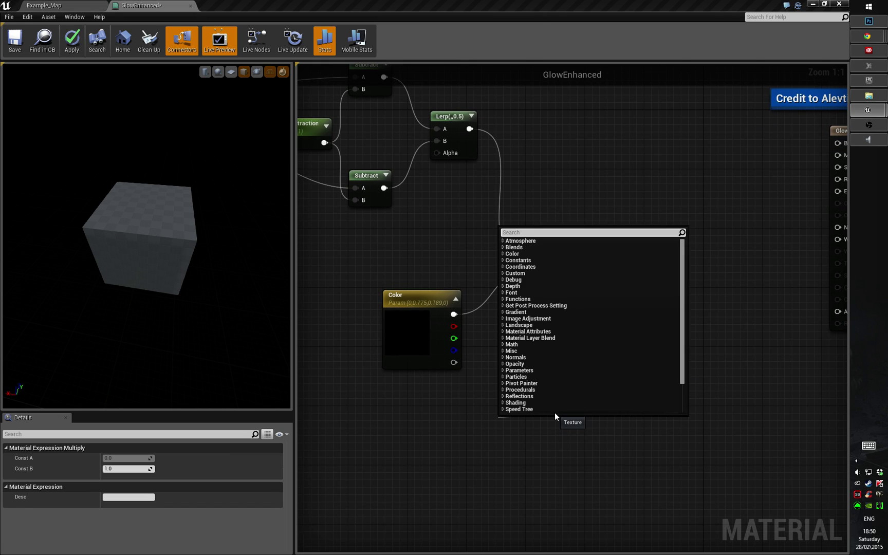
{"action": "type", "text": "scalar"}
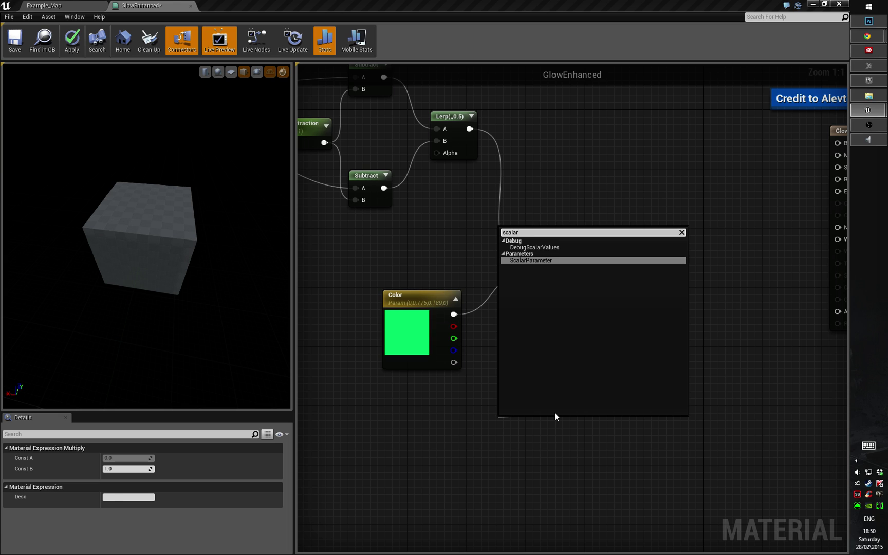
{"action": "key", "text": "Return"}
{"action": "type", "text": "Glow "}
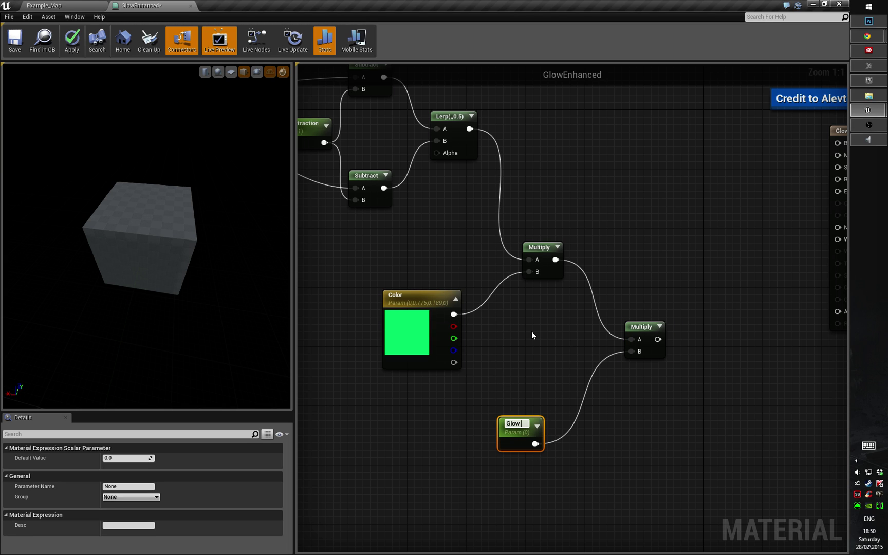
{"action": "type", "text": "strength"}
{"action": "key", "text": "Return"}
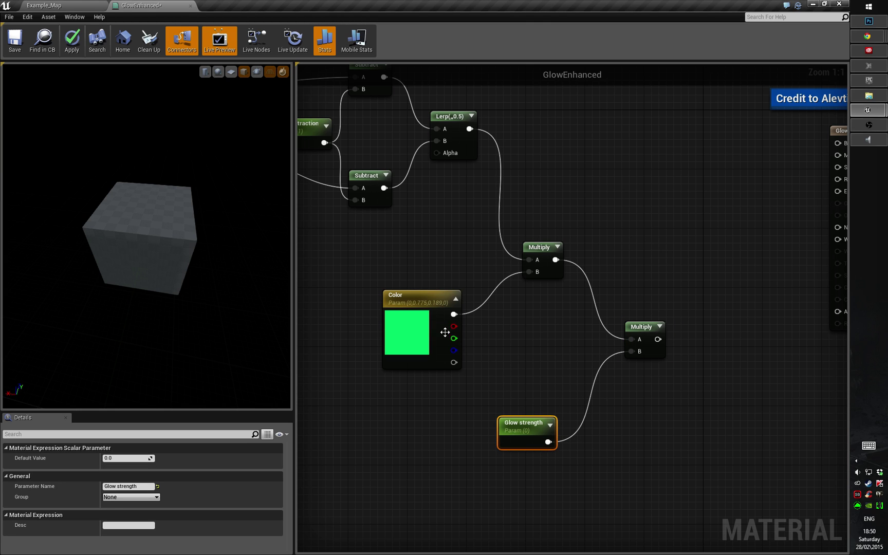
- Set the default value of the Glow strength parameter to 30
{"action": "left_click", "coordinate": [119, 458]}
{"action": "type", "text": "30"}
{"action": "key", "text": "Return"}
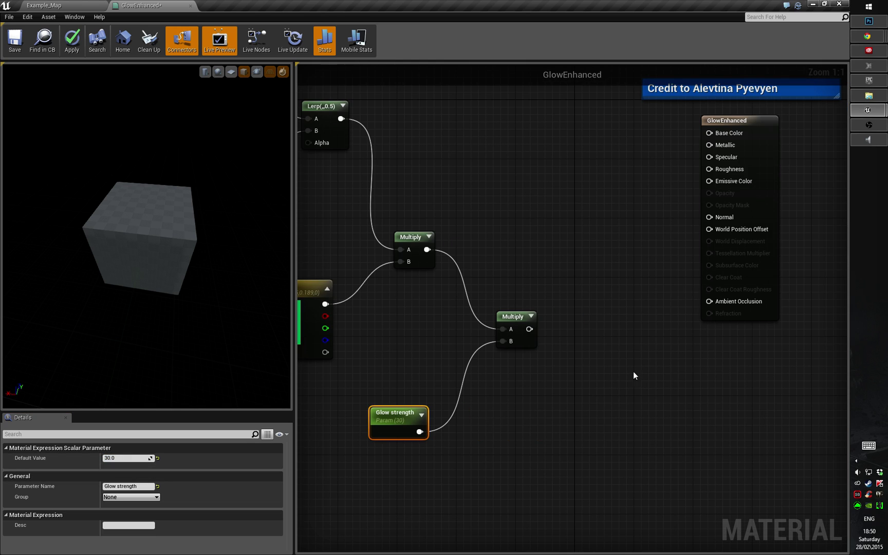
- Connect the second Multiply's output to the Emissive Color input of the GlowEnhanced material node
{"action": "left_click_drag", "start_coordinate": [500, 365], "coordinate": [692, 218]}
{"action": "right_click_drag", "start_coordinate": [718, 195], "coordinate": [812, 206]}
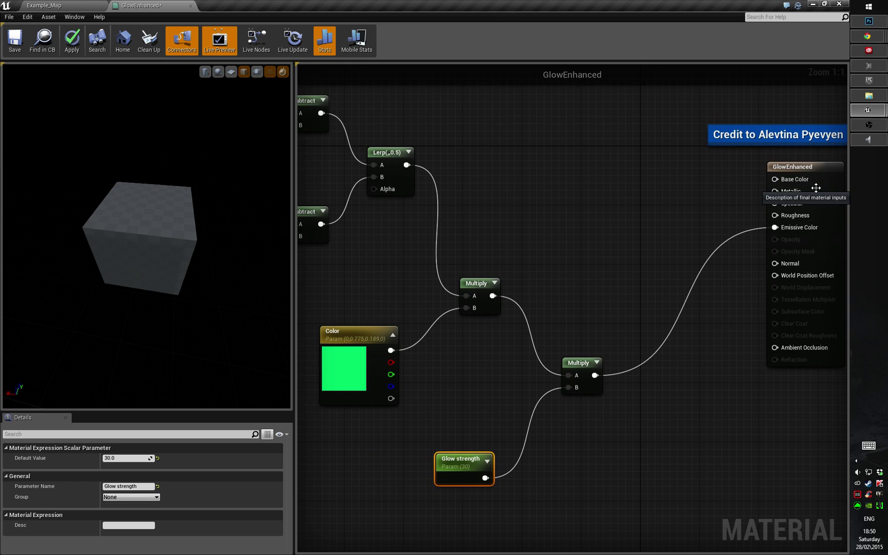
{"action": "scroll", "coordinate": [463, 288], "scroll_direction": "down", "scroll_amount": 3}
{"action": "right_click_drag", "start_coordinate": [443, 294], "coordinate": [664, 308]}
{"action": "left_click_drag", "start_coordinate": [552, 149], "coordinate": [653, 270]}
{"action": "left_click", "coordinate": [719, 156]}
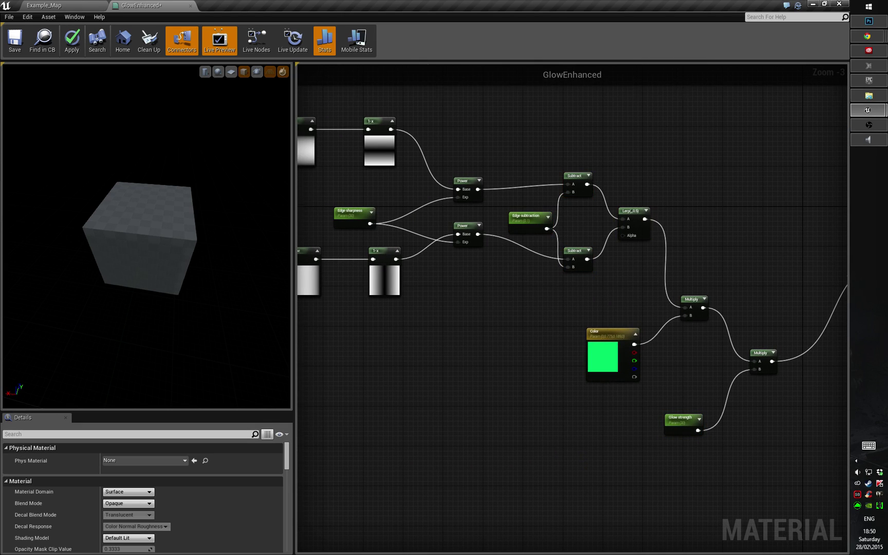
{"action": "right_click_drag", "start_coordinate": [546, 272], "coordinate": [532, 273]}
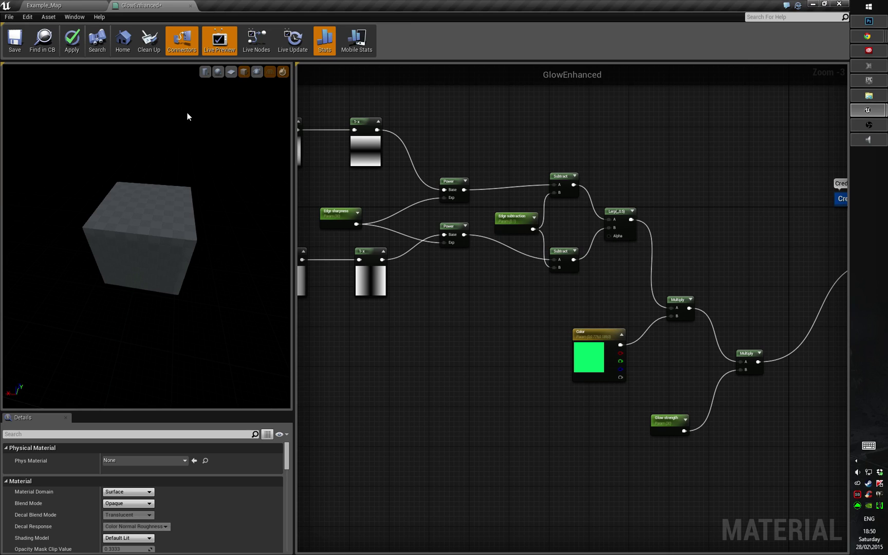
- Show the material Stats window and dock it beneath the node graph
{"action": "left_click", "coordinate": [72, 17]}
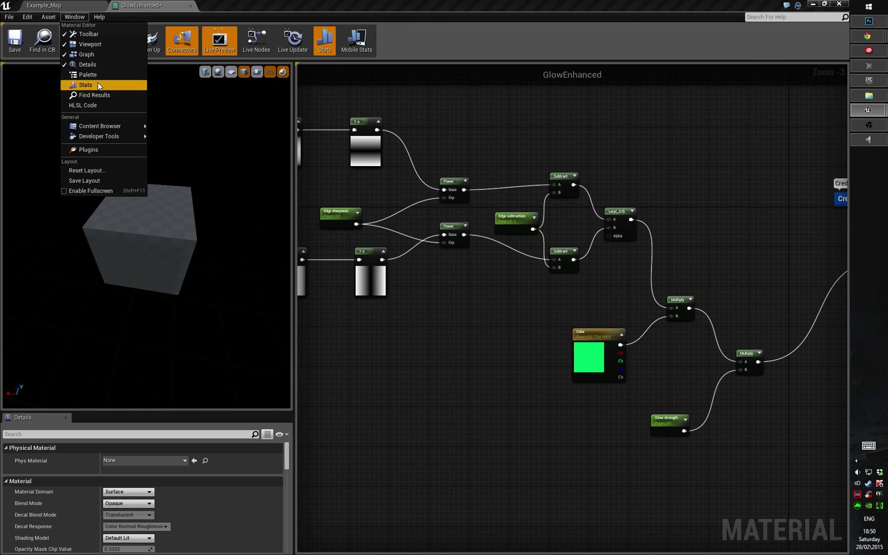
{"action": "left_click", "coordinate": [97, 83]}
{"action": "left_click_drag", "start_coordinate": [734, 85], "coordinate": [455, 379]}
{"action": "left_click_drag", "start_coordinate": [400, 307], "coordinate": [408, 485]}
{"action": "right_click_drag", "start_coordinate": [424, 419], "coordinate": [435, 372]}
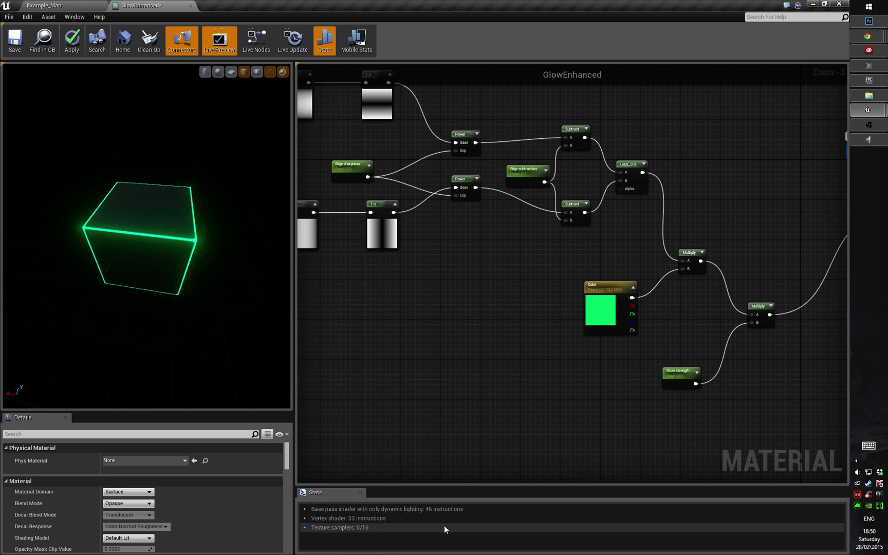
- Save the finished GlowEnhanced material
{"action": "right_click_drag", "start_coordinate": [474, 361], "coordinate": [402, 377]}
{"action": "scroll", "coordinate": [577, 370], "scroll_direction": "up", "scroll_amount": 1}
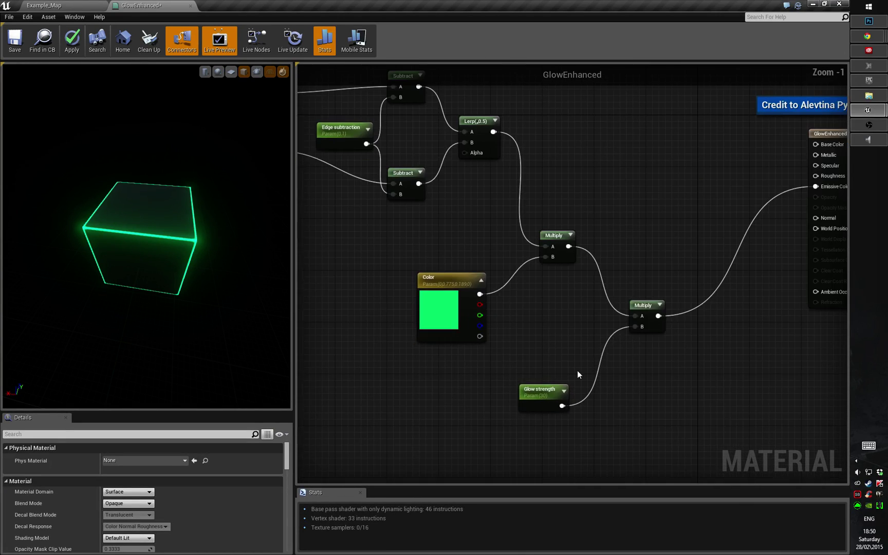
{"action": "scroll", "coordinate": [616, 159], "scroll_direction": "up", "scroll_amount": 1}
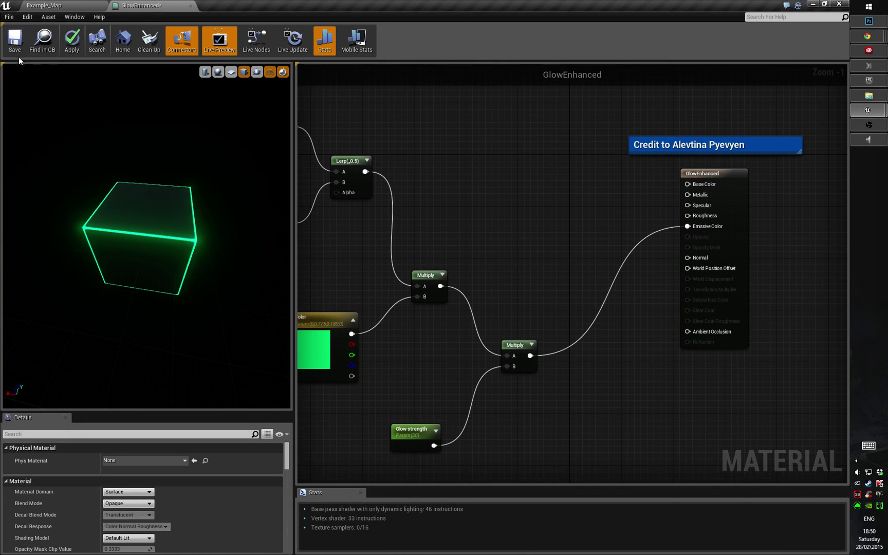
{"action": "left_click", "coordinate": [15, 41]}
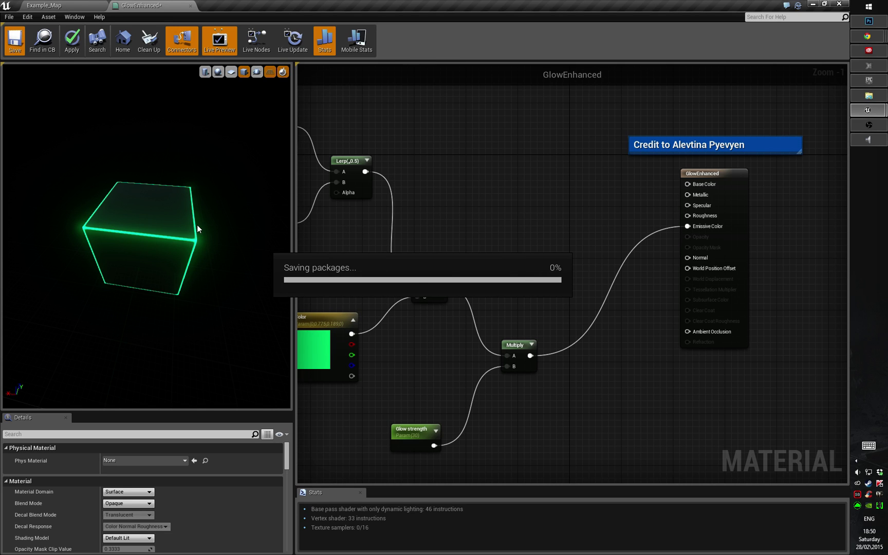
- Switch to Example_Map and create a material instance from GlowEnhanced in the GlowTutorial folder, keeping the suggested name
{"action": "left_click", "coordinate": [75, 7]}
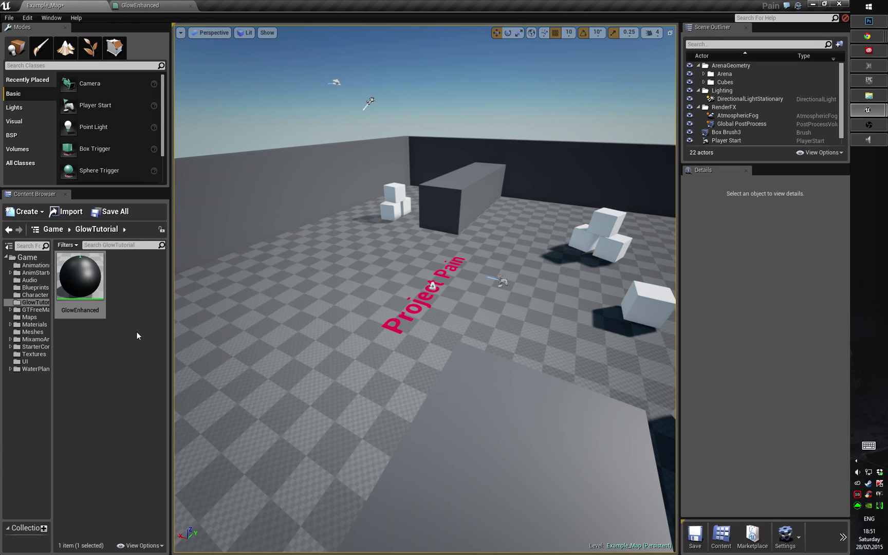
{"action": "right_click", "coordinate": [80, 281]}
{"action": "left_click", "coordinate": [128, 295]}
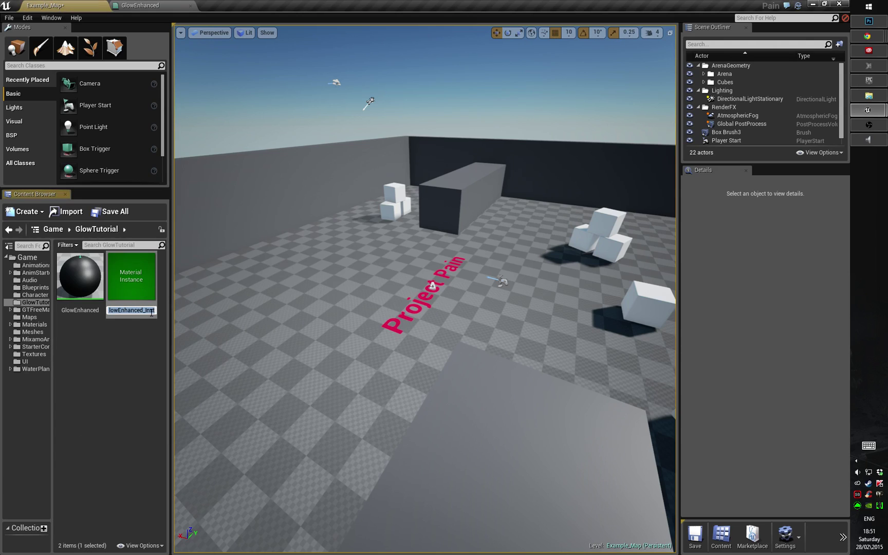
{"action": "key", "text": "Escape"}
{"action": "right_click", "coordinate": [76, 276]}
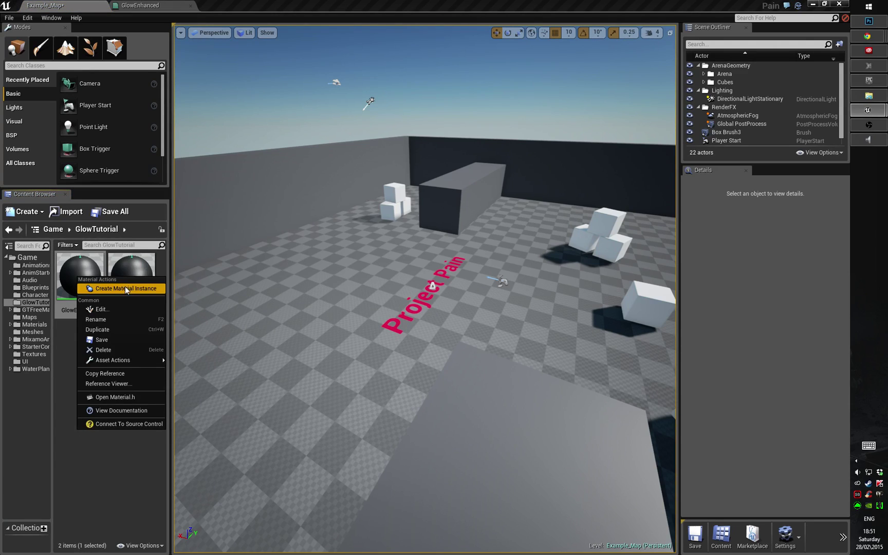
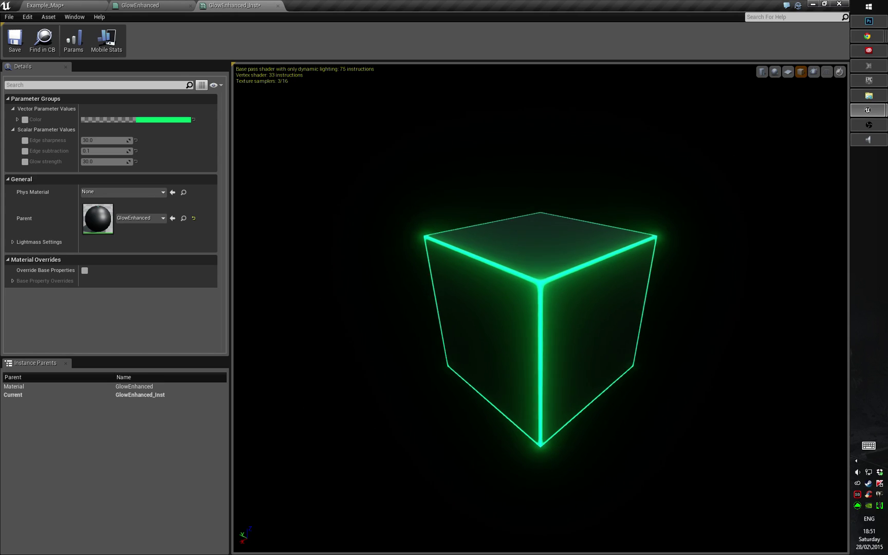
- Enable the Color, Edge sharpness, Edge subtraction and Glow strength overrides in the material instance
{"action": "left_click", "coordinate": [24, 120]}
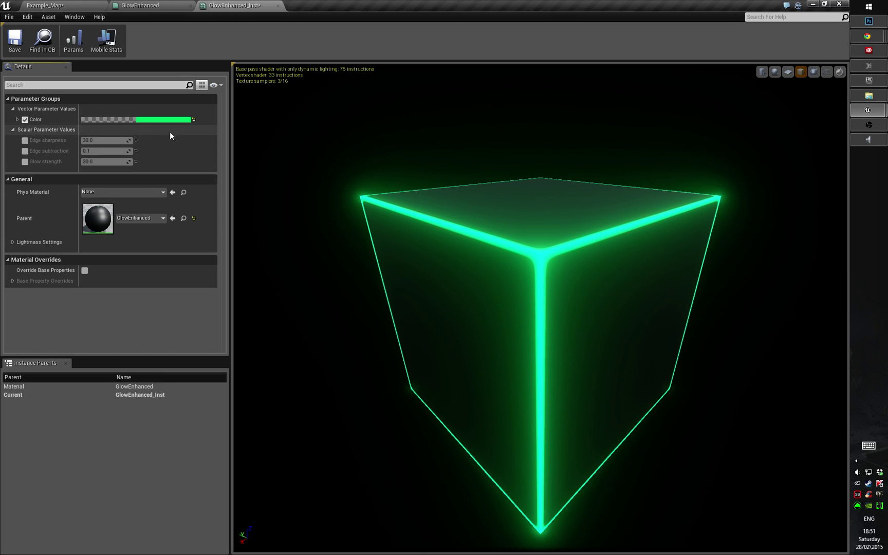
{"action": "left_click", "coordinate": [24, 140]}
{"action": "left_click", "coordinate": [25, 151]}
{"action": "left_click", "coordinate": [25, 162]}
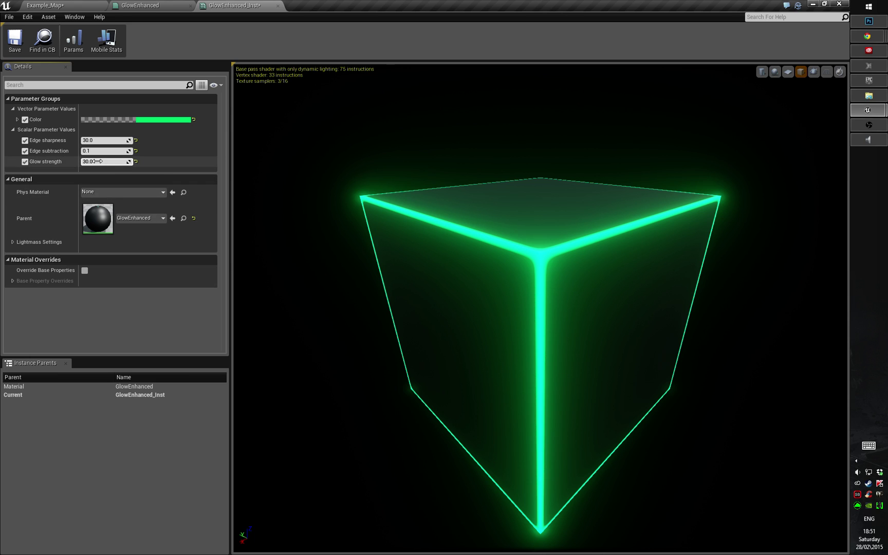
- Raise the instance's Glow strength to about 118.19 and its Edge subtraction to about 0.41
{"action": "left_click_drag", "start_coordinate": [121, 164], "coordinate": [180, 164]}
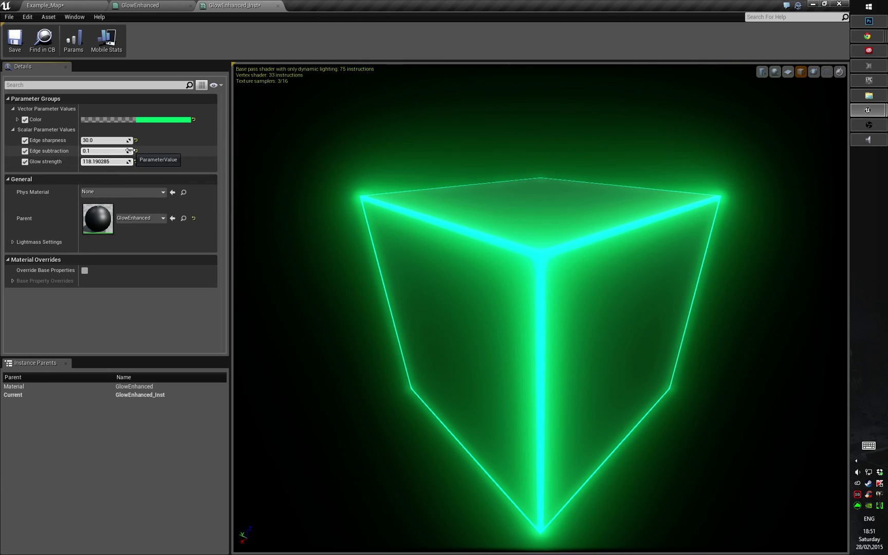
{"action": "left_click_drag", "start_coordinate": [128, 151], "coordinate": [158, 151]}
- Examine the glowing edges and corners of the preview cube up close from several angles
{"action": "scroll", "coordinate": [549, 254], "scroll_direction": "up", "scroll_amount": 5}
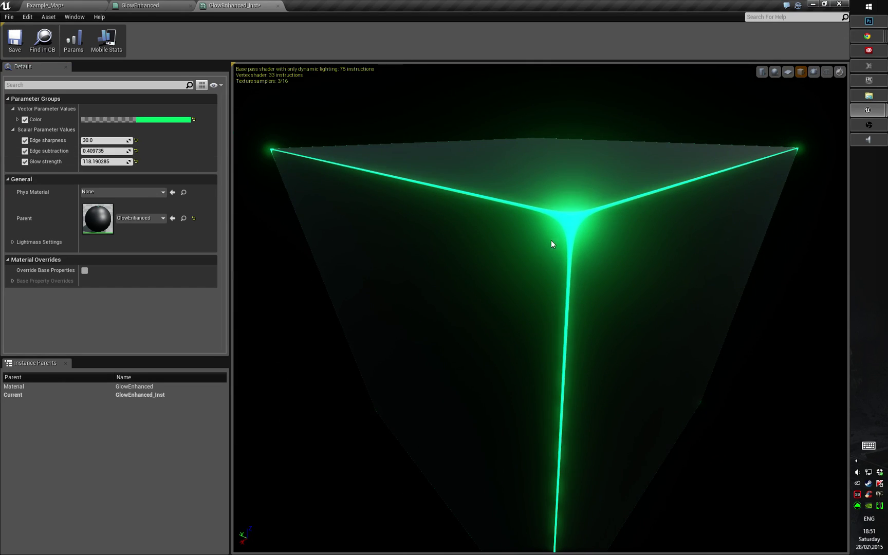
{"action": "left_click_drag", "start_coordinate": [548, 208], "coordinate": [569, 250]}
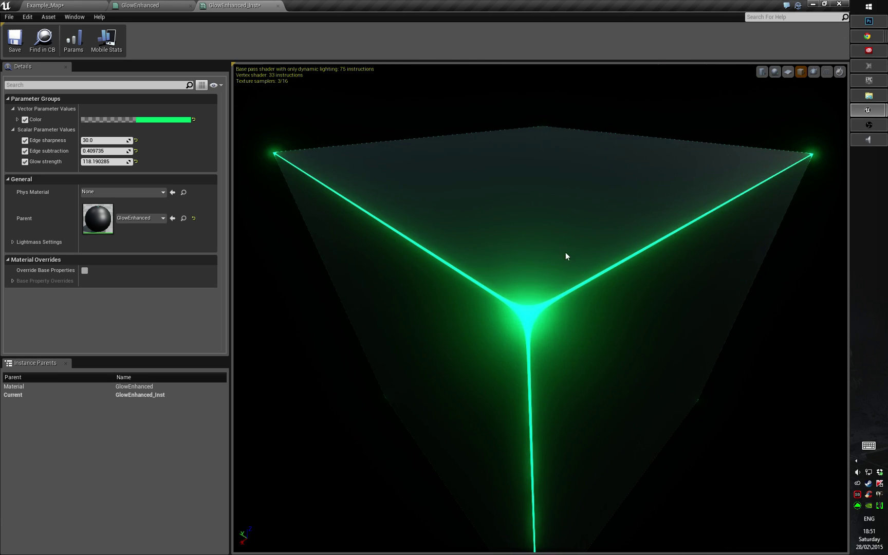
{"action": "mouse_move", "coordinate": [584, 303]}
{"action": "left_mouse_down"}
{"action": "mouse_move", "coordinate": [535, 304]}
{"action": "mouse_move", "coordinate": [579, 308]}
{"action": "left_mouse_up"}
{"action": "right_click_drag", "start_coordinate": [579, 309], "coordinate": [576, 267]}
{"action": "left_click_drag", "start_coordinate": [576, 267], "coordinate": [616, 272]}
{"action": "right_click_drag", "start_coordinate": [617, 273], "coordinate": [619, 298]}
{"action": "left_click_drag", "start_coordinate": [620, 298], "coordinate": [559, 287]}
{"action": "left_click_drag", "start_coordinate": [270, 208], "coordinate": [303, 196]}
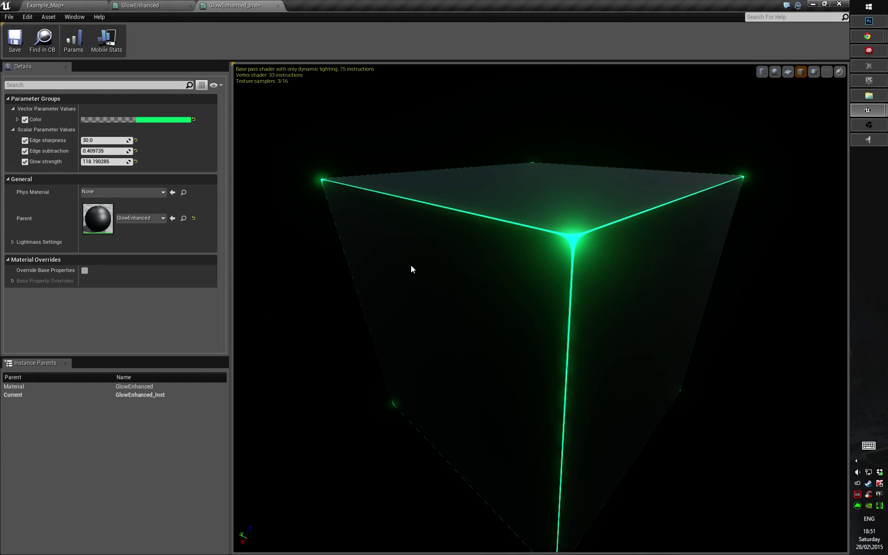
- Set the instance's Edge sharpness to about 5.57 and Edge subtraction to about 0.56, checking the cube preview
{"action": "left_click_drag", "start_coordinate": [123, 141], "coordinate": [145, 150]}
{"action": "left_click_drag", "start_coordinate": [391, 273], "coordinate": [519, 288]}
{"action": "scroll", "coordinate": [391, 273], "scroll_direction": "down", "scroll_amount": 4}
{"action": "left_click_drag", "start_coordinate": [391, 273], "coordinate": [689, 252]}
{"action": "left_click_drag", "start_coordinate": [431, 278], "coordinate": [447, 257]}
- Preview the glow on a sphere from different angles and return to the cube preview mesh
{"action": "left_click", "coordinate": [776, 72]}
{"action": "left_click_drag", "start_coordinate": [732, 112], "coordinate": [862, 129]}
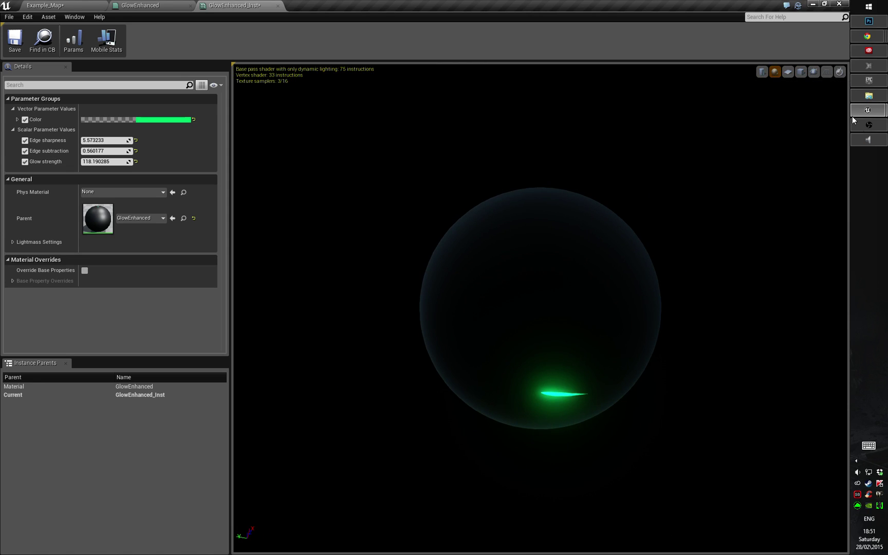
{"action": "left_click_drag", "start_coordinate": [764, 102], "coordinate": [811, 165]}
{"action": "left_click", "coordinate": [801, 72]}
{"action": "left_click_drag", "start_coordinate": [618, 291], "coordinate": [623, 334]}
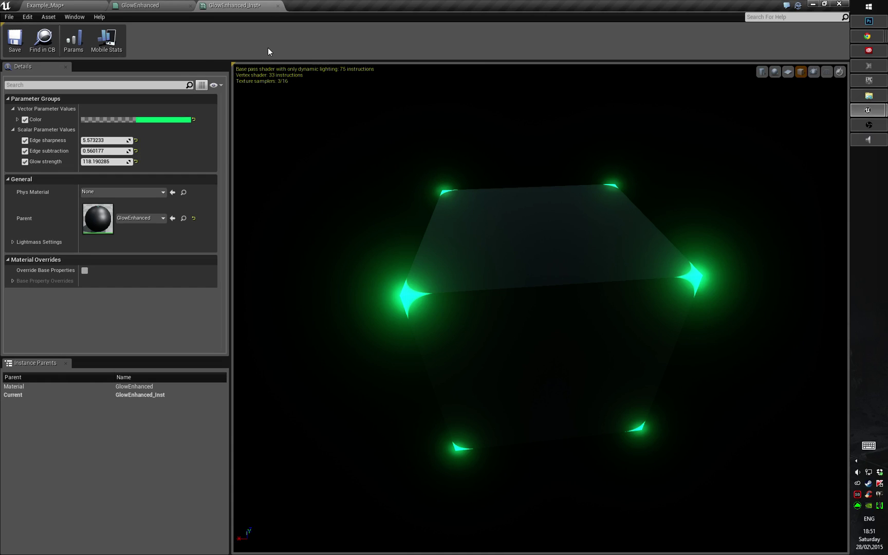
- Set the instance's Glow strength to about 89.72 and reset its Edge subtraction and Edge sharpness to their defaults
{"action": "left_click_drag", "start_coordinate": [106, 162], "coordinate": [93, 161]}
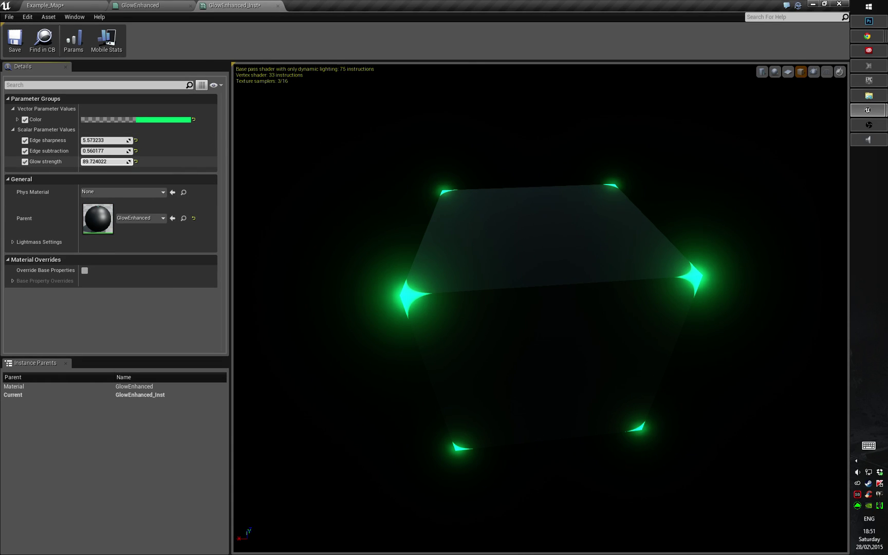
{"action": "left_click_drag", "start_coordinate": [470, 292], "coordinate": [1, 137]}
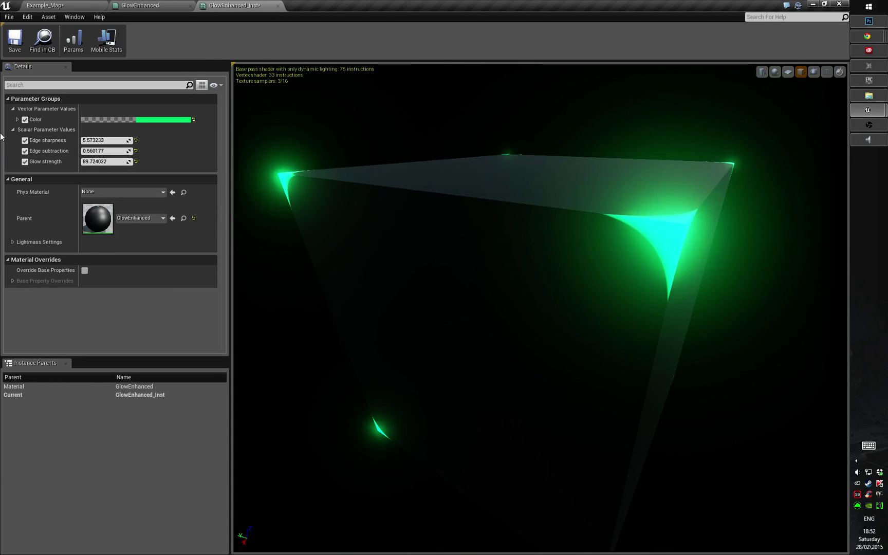
{"action": "left_click", "coordinate": [137, 150]}
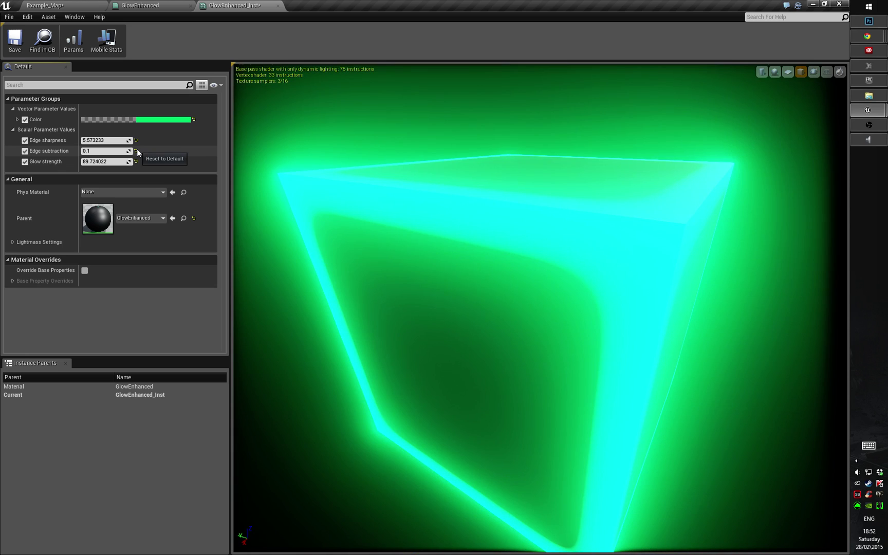
{"action": "left_click", "coordinate": [137, 140]}
{"action": "right_click_drag", "start_coordinate": [329, 216], "coordinate": [330, 185]}
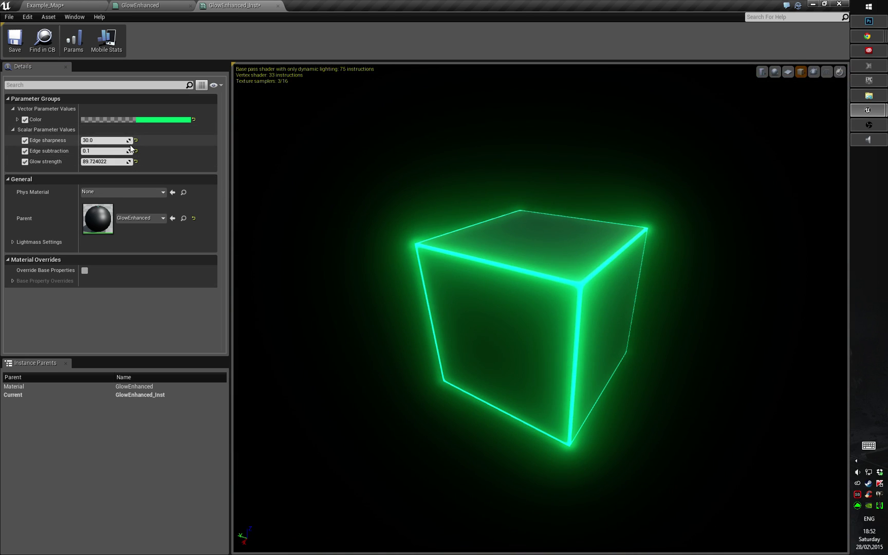
- Set the instance's Edge sharpness to 50 and inspect the cube's glowing edges up close
{"action": "left_click", "coordinate": [122, 138]}
{"action": "type", "text": "50"}
{"action": "key", "text": "Return"}
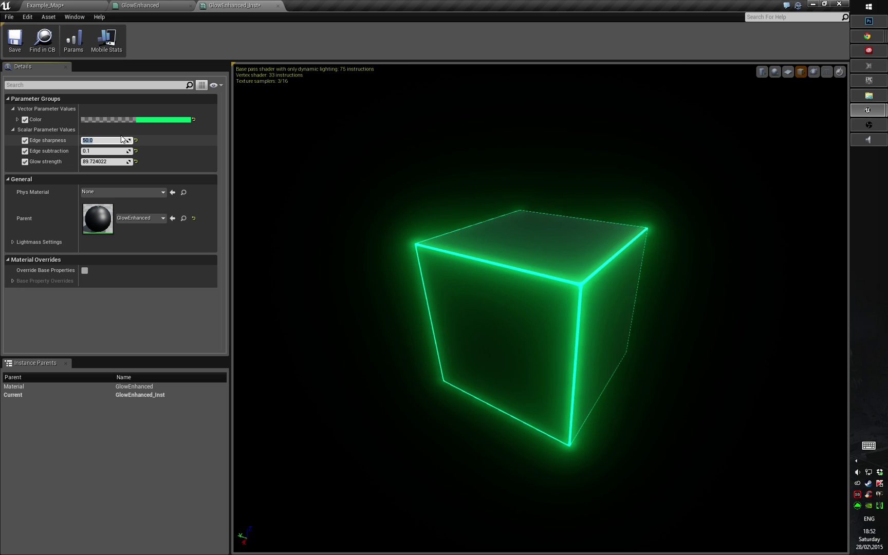
{"action": "right_click_drag", "start_coordinate": [552, 373], "coordinate": [552, 426]}
{"action": "left_click_drag", "start_coordinate": [553, 378], "coordinate": [544, 318]}
{"action": "scroll", "coordinate": [495, 333], "scroll_direction": "up", "scroll_amount": 8}
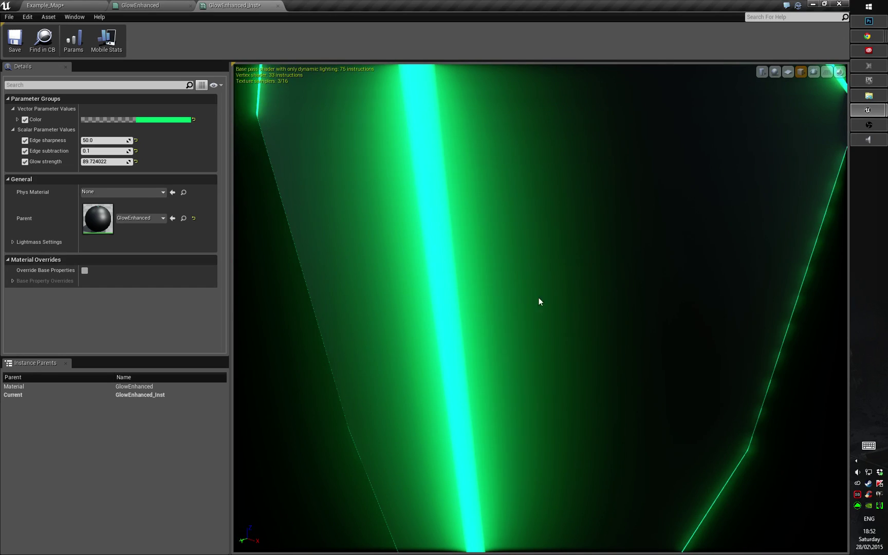
- Review the parent GlowEnhanced graph from TexCoord through the Mask, Multiply, Sine and 1-x nodes to the Power nodes
{"action": "left_click", "coordinate": [167, 5]}
{"action": "right_click_drag", "start_coordinate": [438, 317], "coordinate": [723, 334]}
{"action": "right_click_drag", "start_coordinate": [413, 230], "coordinate": [555, 305]}
{"action": "right_click_drag", "start_coordinate": [502, 259], "coordinate": [641, 277]}
{"action": "right_click_drag", "start_coordinate": [453, 199], "coordinate": [526, 207]}
{"action": "right_click_drag", "start_coordinate": [407, 241], "coordinate": [533, 232]}
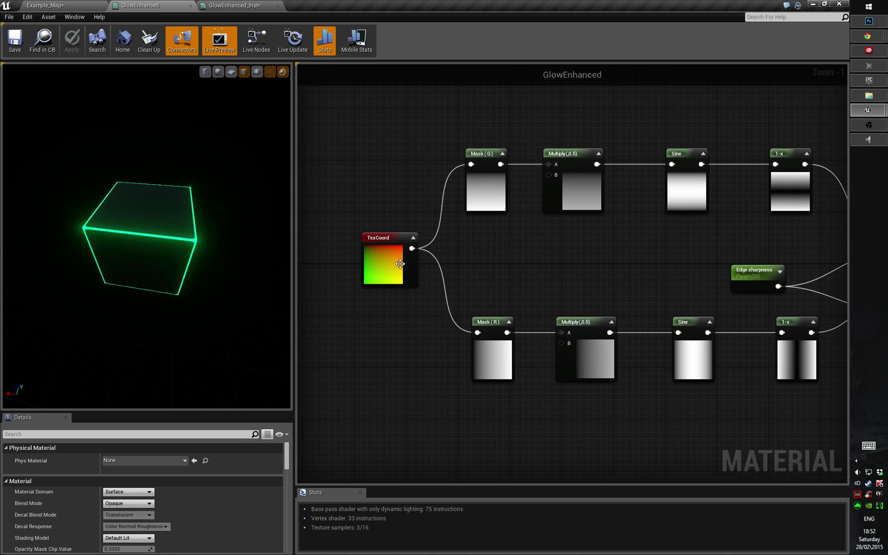
{"action": "left_click", "coordinate": [403, 262]}
{"action": "right_click_drag", "start_coordinate": [544, 328], "coordinate": [475, 260]}
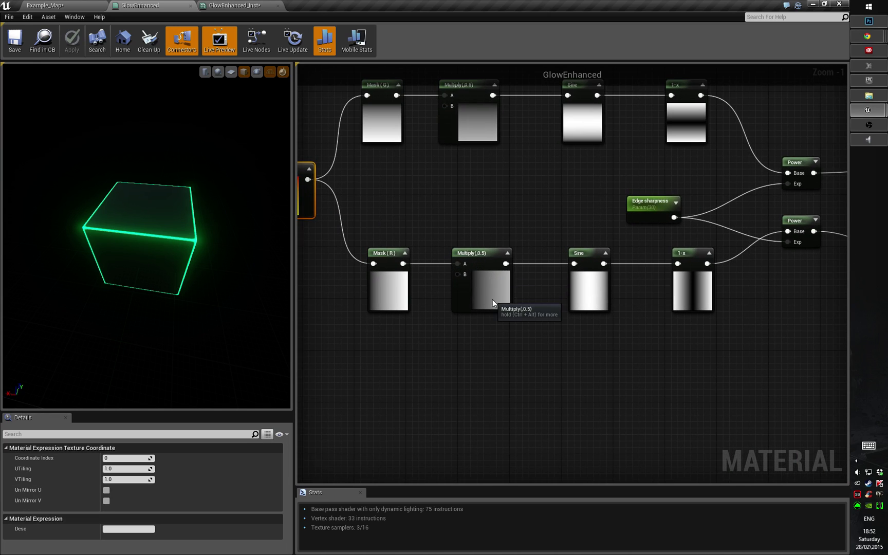
{"action": "left_click", "coordinate": [488, 284]}
{"action": "left_click", "coordinate": [601, 284]}
{"action": "left_click", "coordinate": [703, 275]}
{"action": "left_click_drag", "start_coordinate": [628, 178], "coordinate": [705, 237]}
{"action": "left_click", "coordinate": [721, 236]}
{"action": "right_click_drag", "start_coordinate": [730, 236], "coordinate": [471, 266]}
{"action": "left_click_drag", "start_coordinate": [513, 181], "coordinate": [639, 373]}
{"action": "left_click", "coordinate": [639, 374]}
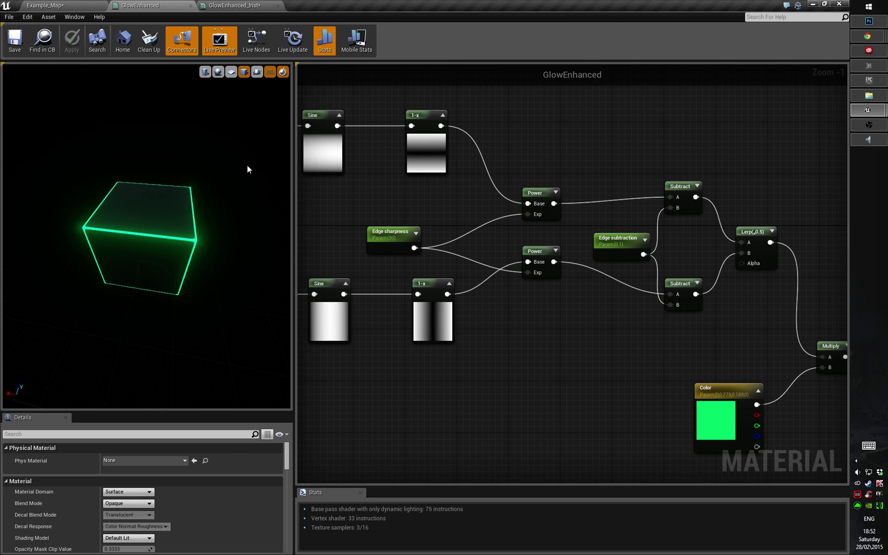
- Review the rest of the graph, from the Subtract and Lerp nodes through Color and Glow strength to Emissive Color
{"action": "right_click_drag", "start_coordinate": [614, 221], "coordinate": [294, 249]}
{"action": "right_click_drag", "start_coordinate": [749, 273], "coordinate": [612, 246]}
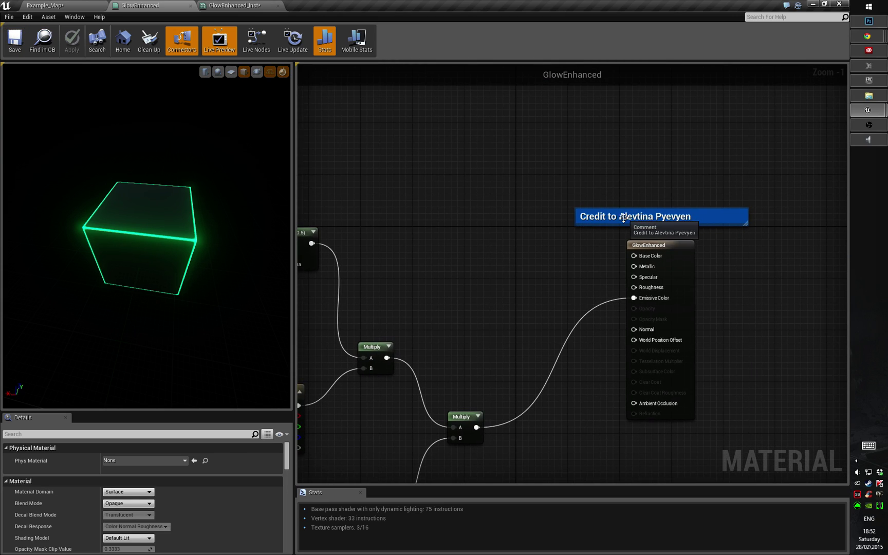
{"action": "right_click_drag", "start_coordinate": [491, 246], "coordinate": [556, 212]}
{"action": "right_click_drag", "start_coordinate": [504, 279], "coordinate": [580, 283]}
{"action": "right_click_drag", "start_coordinate": [653, 245], "coordinate": [602, 235]}
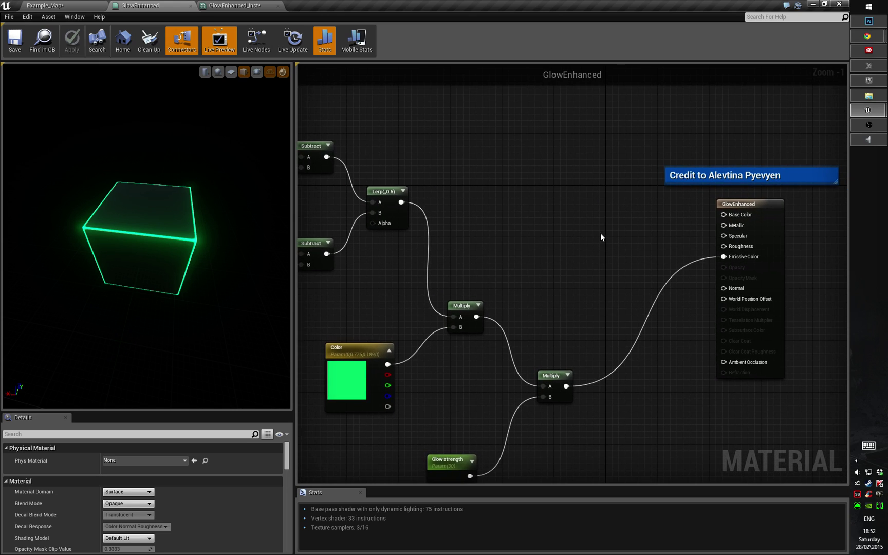
{"action": "right_click_drag", "start_coordinate": [371, 205], "coordinate": [510, 207]}
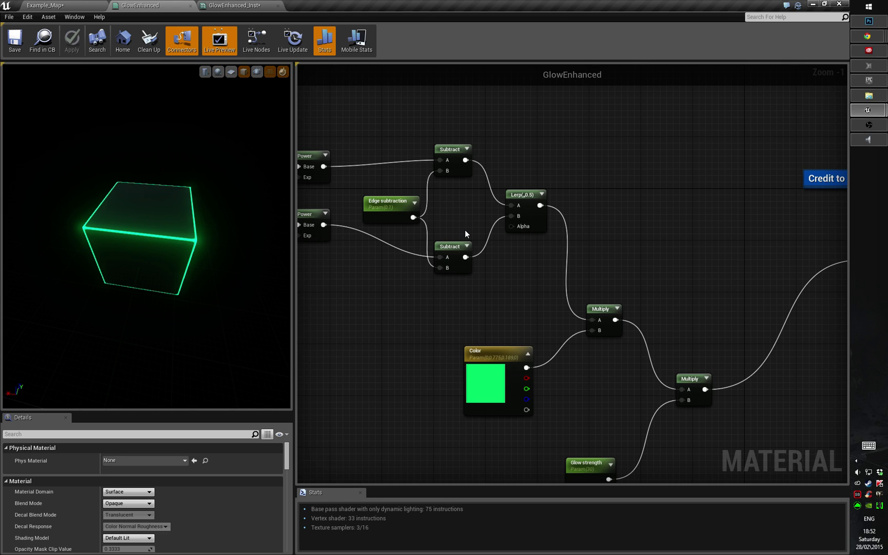
{"action": "right_click_drag", "start_coordinate": [502, 227], "coordinate": [474, 228]}
- Examine the parent material's glow on the preview cube, viewing a corner and its edges up close
{"action": "left_click_drag", "start_coordinate": [124, 267], "coordinate": [146, 278]}
{"action": "scroll", "coordinate": [114, 273], "scroll_direction": "up", "scroll_amount": 5}
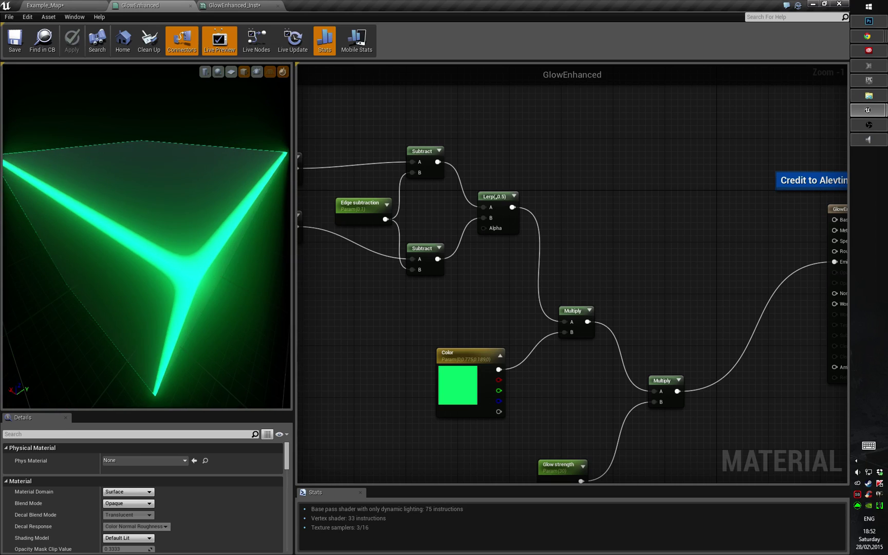
{"action": "scroll", "coordinate": [114, 273], "scroll_direction": "down", "scroll_amount": 1}
{"action": "right_click_drag", "start_coordinate": [126, 210], "coordinate": [124, 226]}
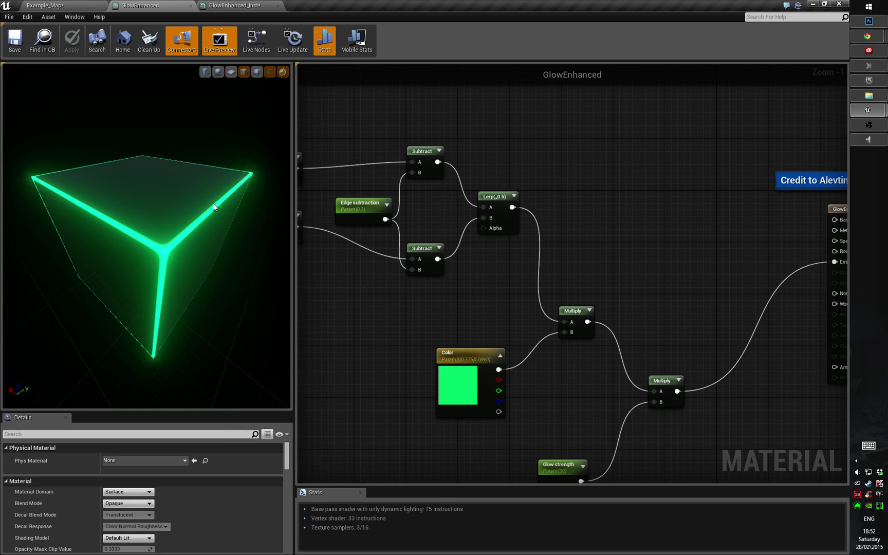
{"action": "left_click_drag", "start_coordinate": [196, 283], "coordinate": [206, 284]}
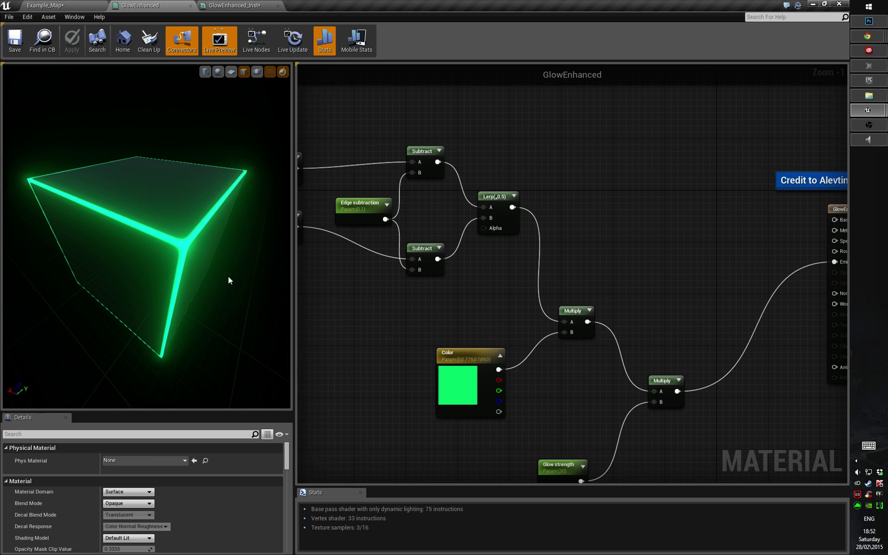
{"action": "scroll", "coordinate": [475, 233], "scroll_direction": "down", "scroll_amount": 3}
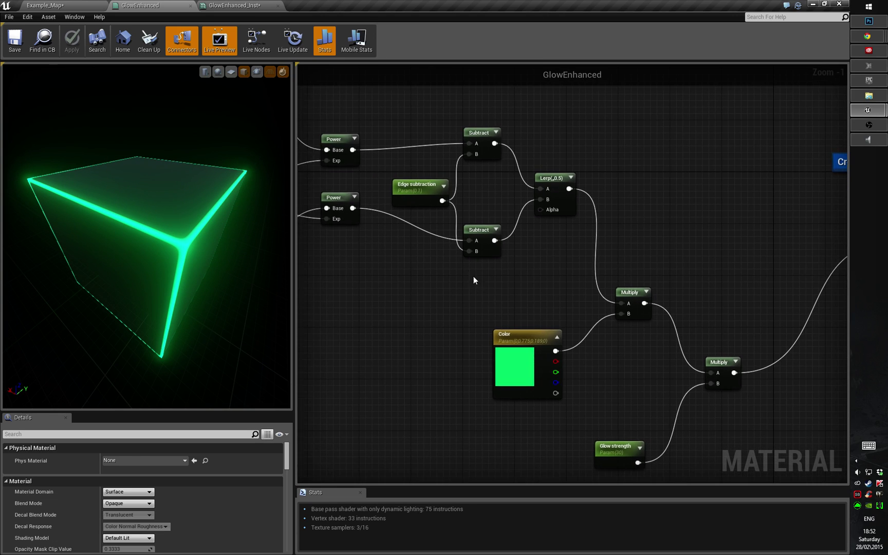
{"action": "right_click_drag", "start_coordinate": [505, 240], "coordinate": [507, 296]}
{"action": "right_click_drag", "start_coordinate": [395, 296], "coordinate": [480, 300]}
{"action": "right_click_drag", "start_coordinate": [488, 262], "coordinate": [565, 259]}
{"action": "right_click_drag", "start_coordinate": [537, 331], "coordinate": [416, 338]}
{"action": "scroll", "coordinate": [504, 308], "scroll_direction": "up", "scroll_amount": 3}
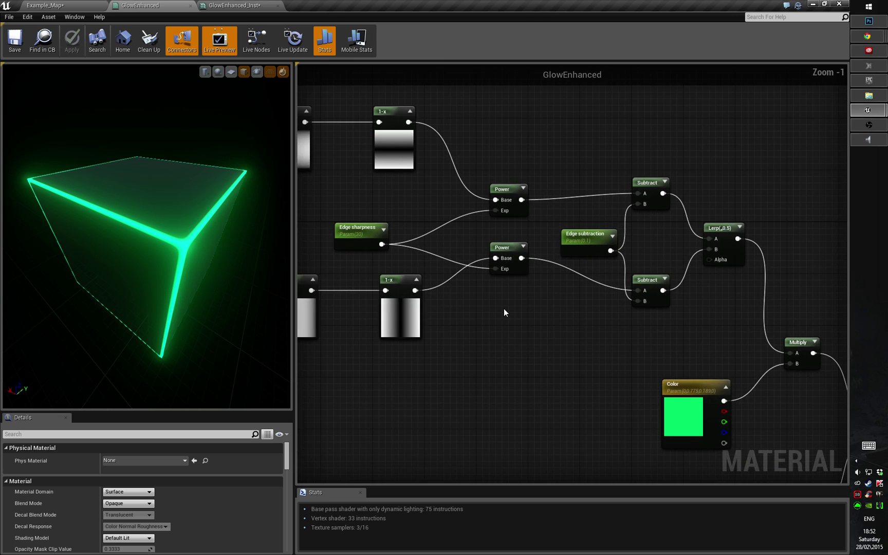
{"action": "left_click_drag", "start_coordinate": [57, 265], "coordinate": [135, 274]}
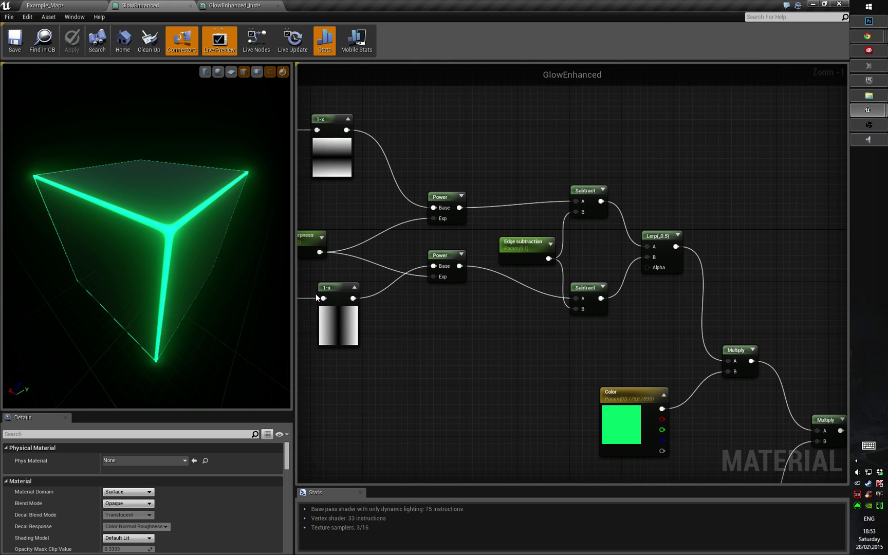
{"action": "right_click_drag", "start_coordinate": [527, 337], "coordinate": [500, 330]}
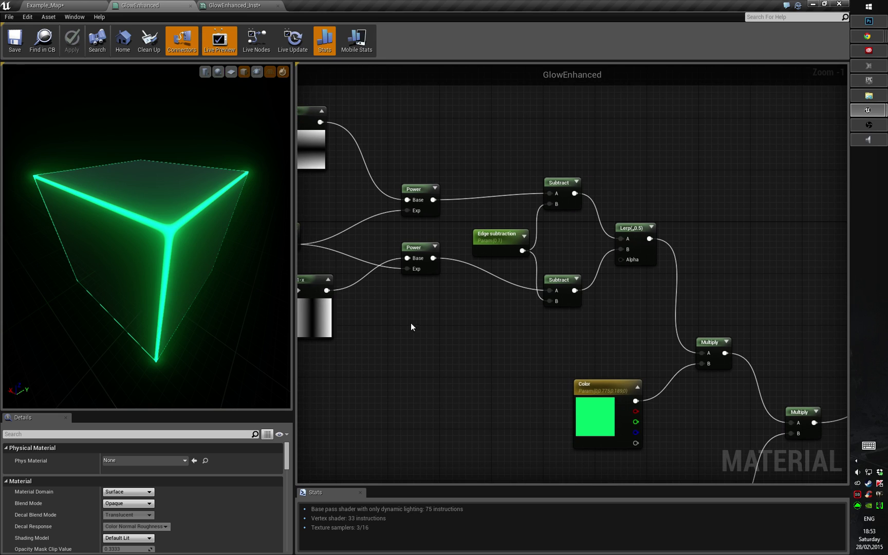